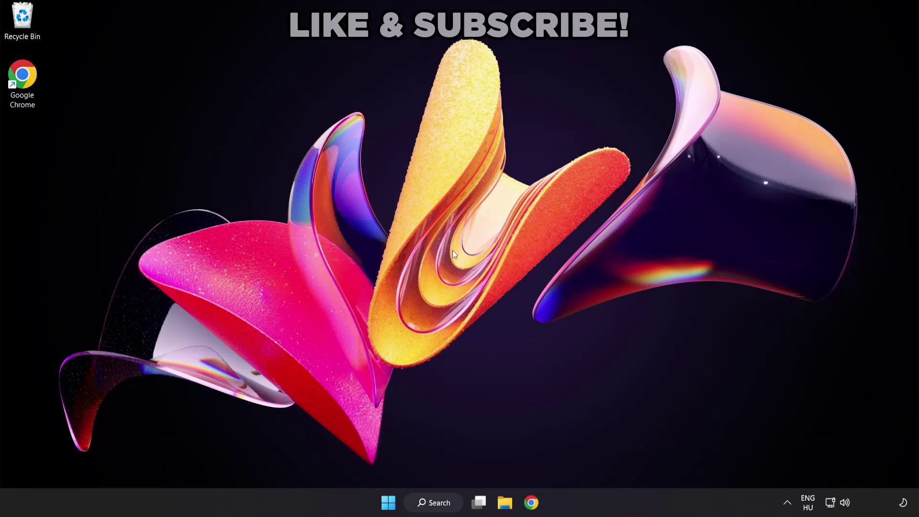
Search for 'device manager' and open Device Manager from the best match
click(444, 508)
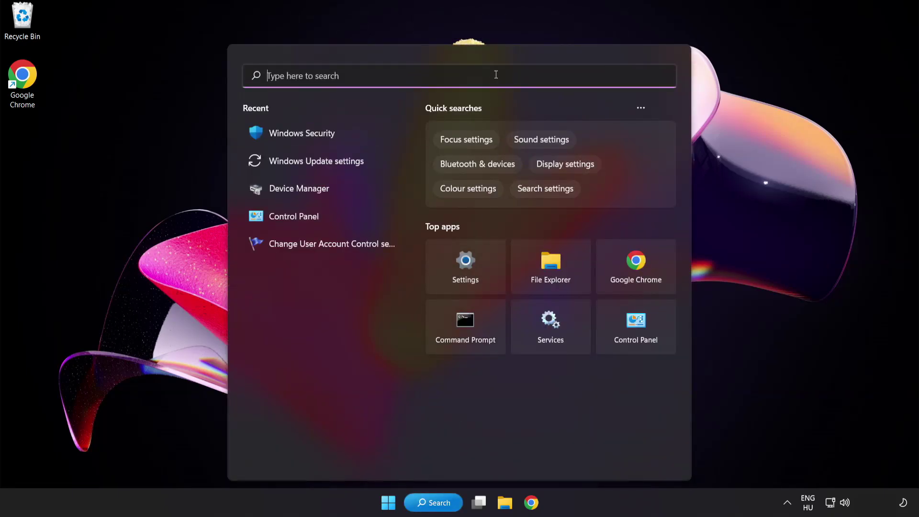
text(device ma)
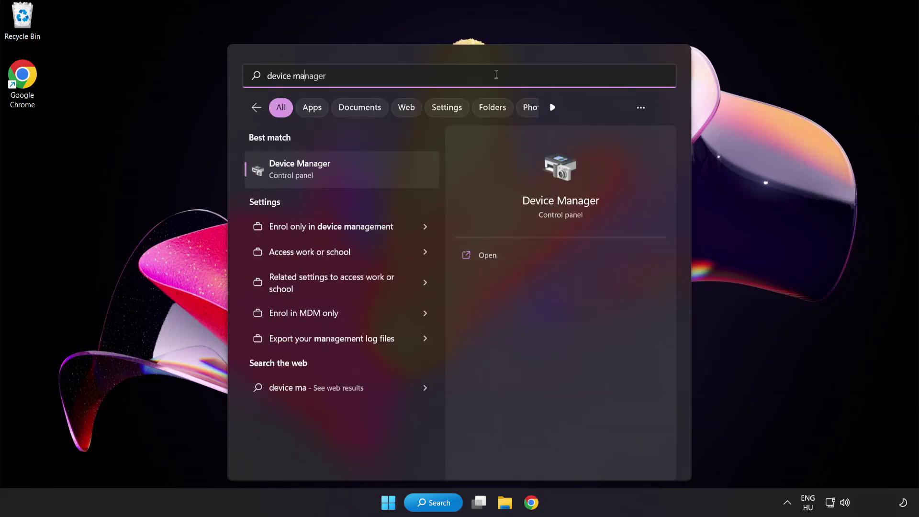
text(nager)
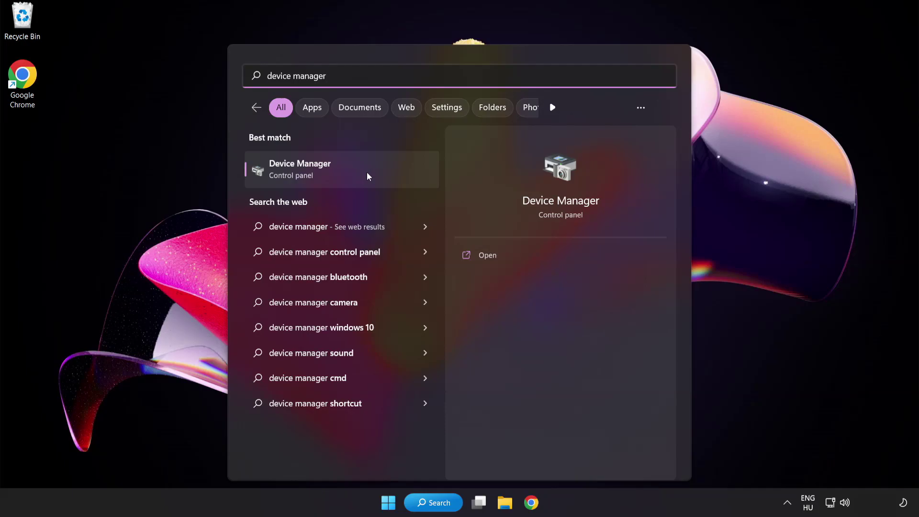
click(367, 173)
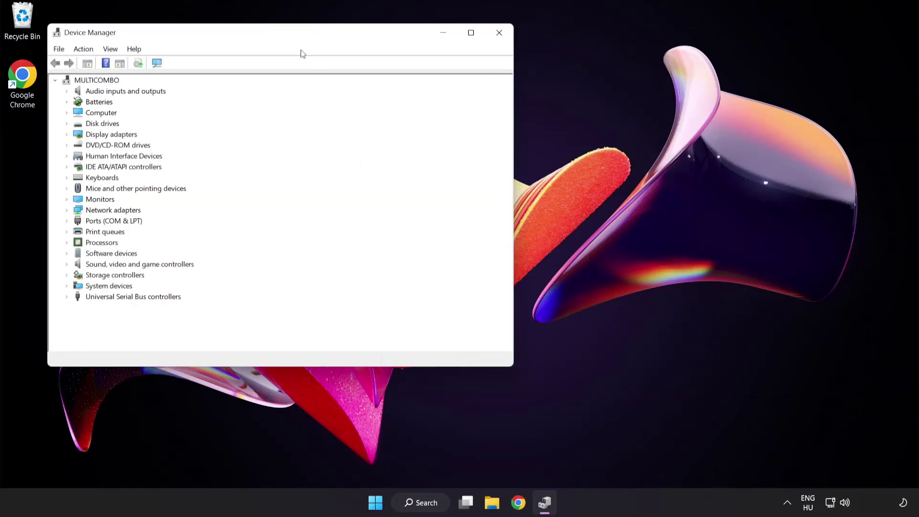
Expand Display adapters and bring up the context menu for the VMware SVGA 3D adapter
drag(297, 35, 450, 95)
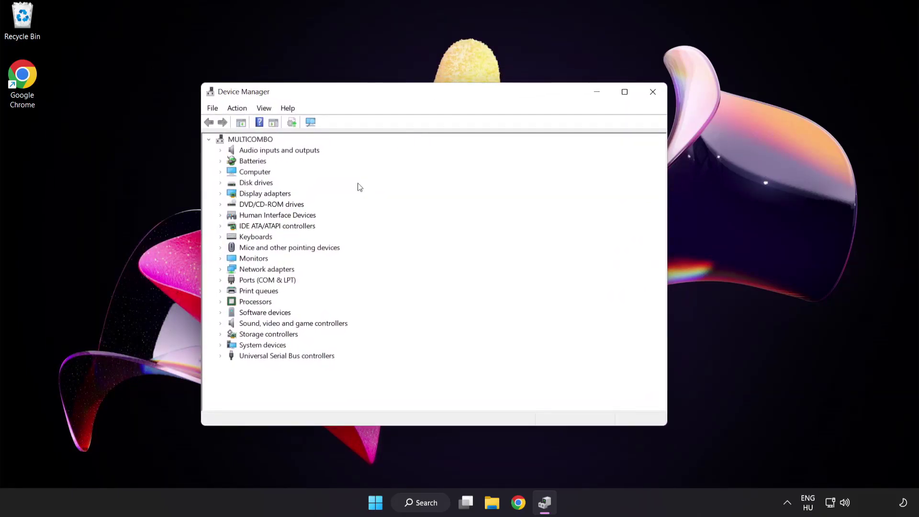
click(283, 198)
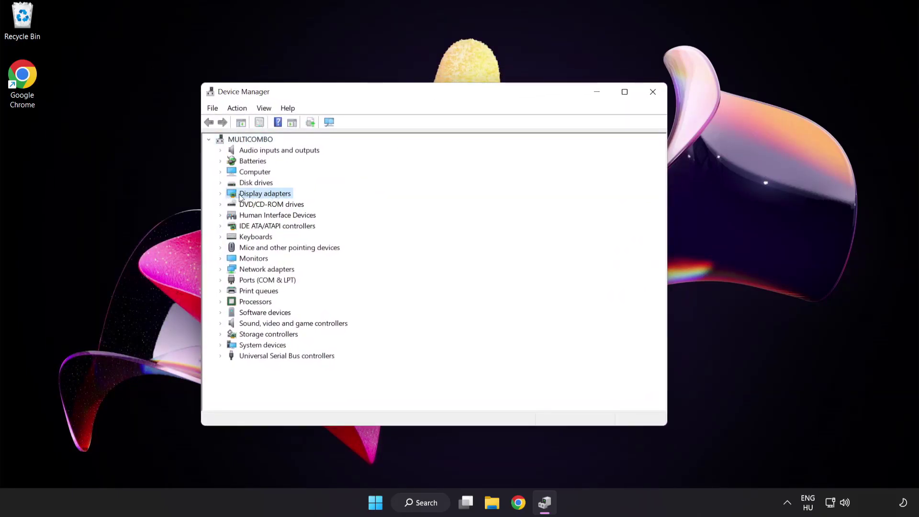
click(221, 194)
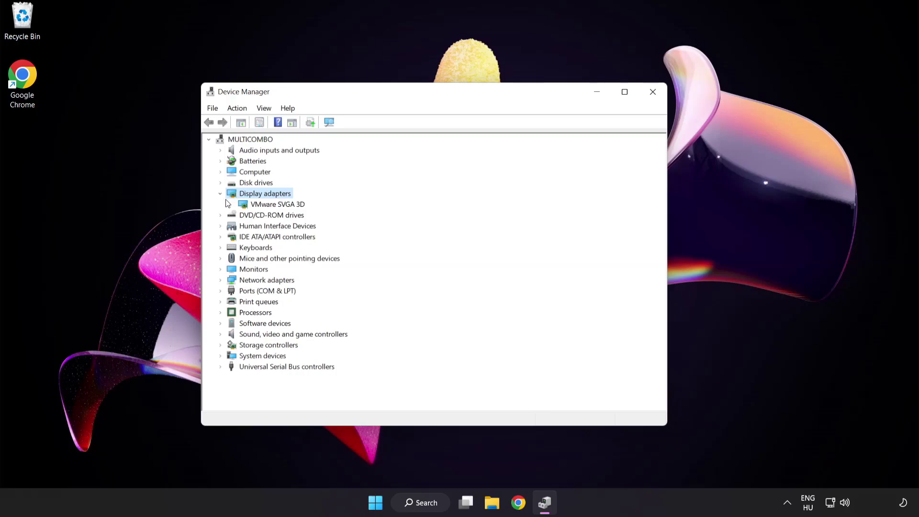
click(243, 206)
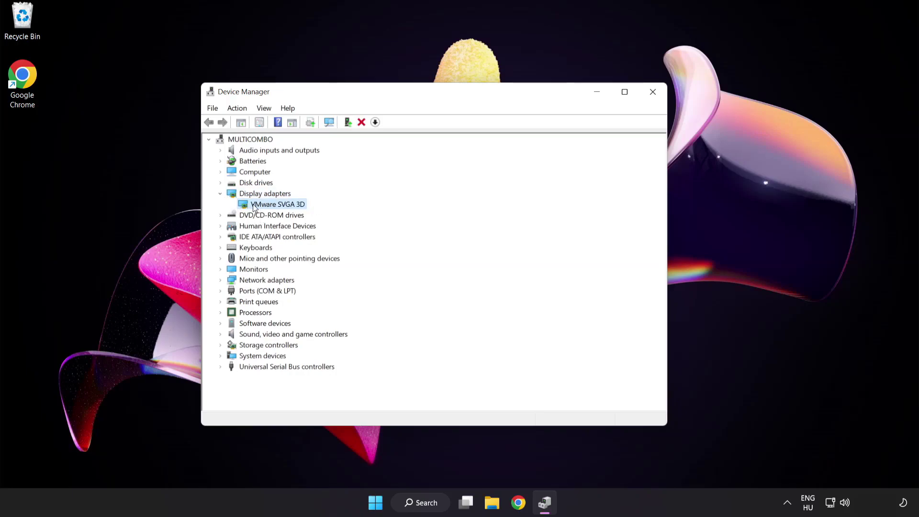
right_click(270, 207)
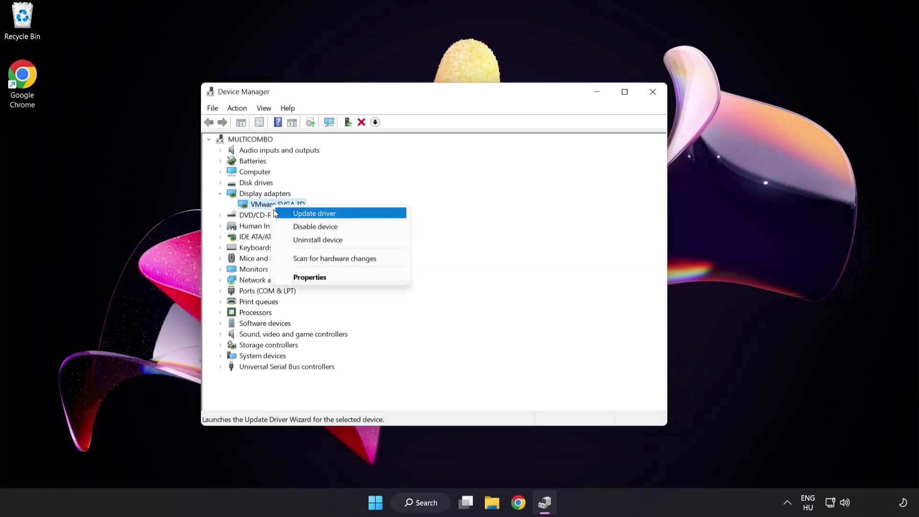
Search automatically for a VMware SVGA 3D driver, confirm the best is installed, and close Device Manager
click(356, 215)
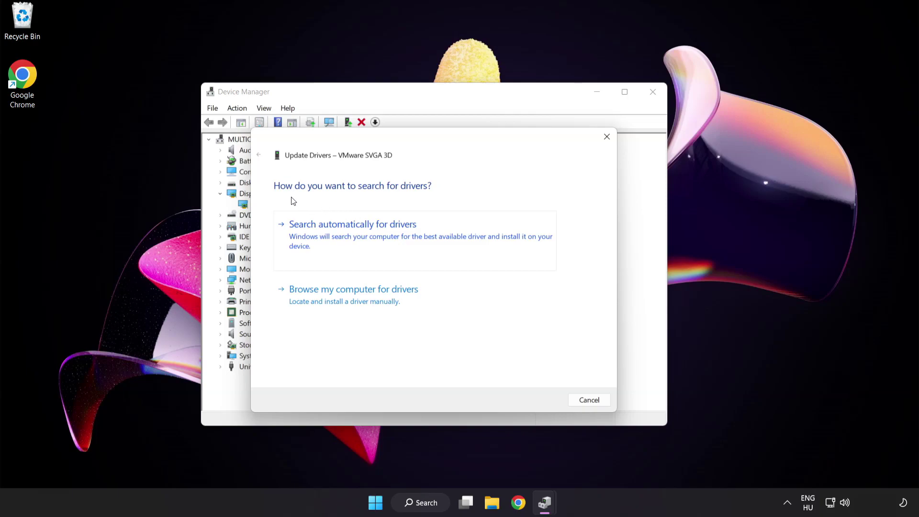
click(402, 238)
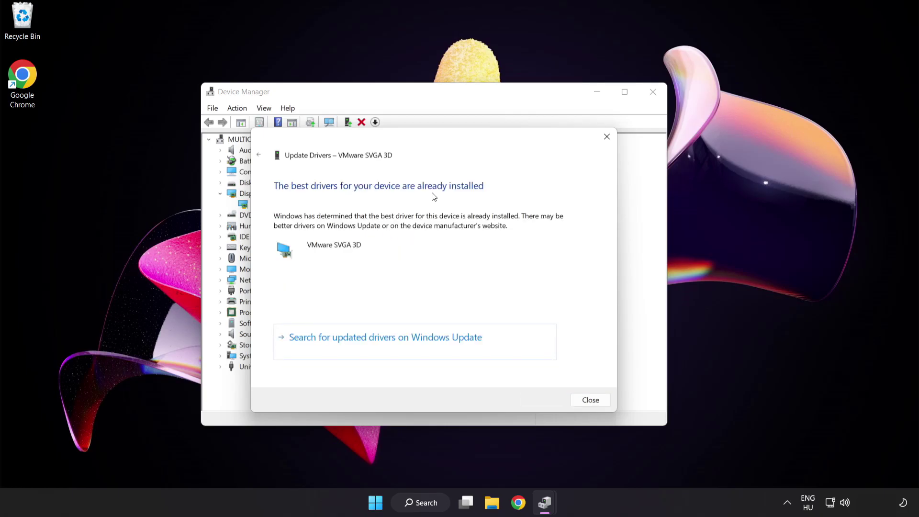
click(587, 401)
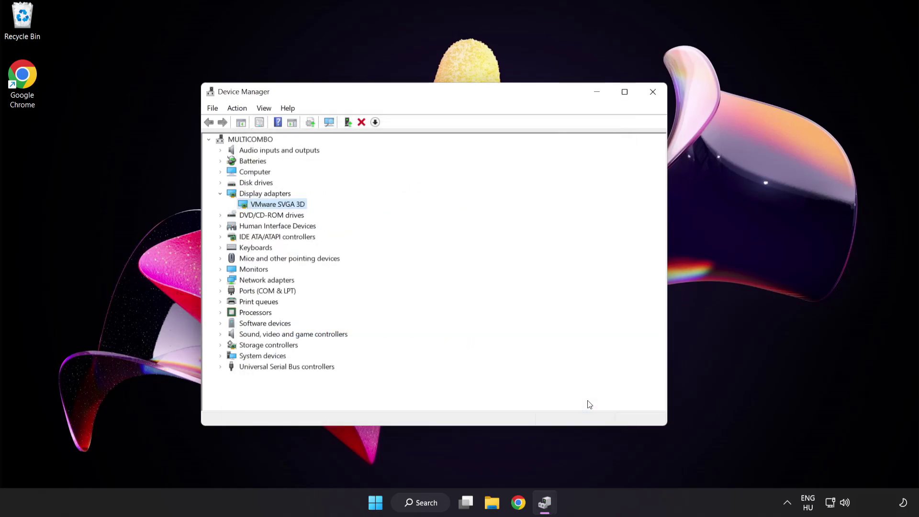
click(653, 97)
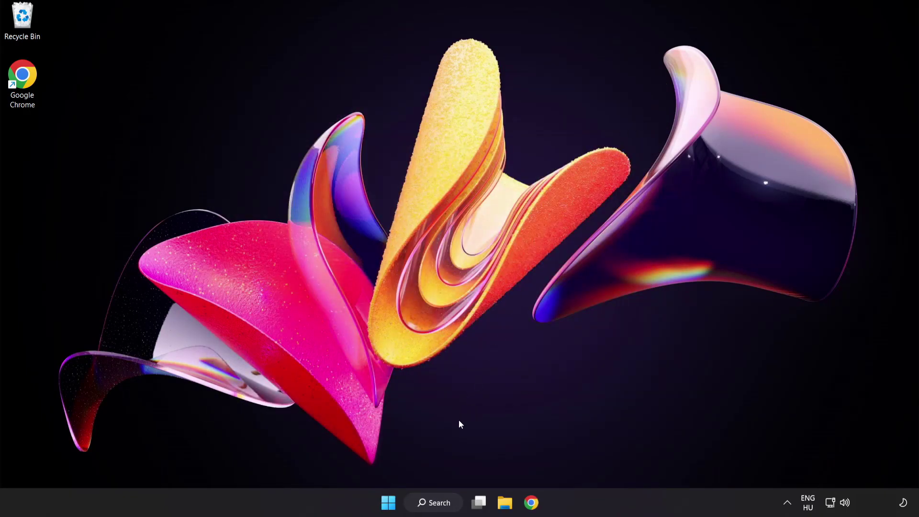
Search Windows for 'update' to find Windows Update settings
click(445, 507)
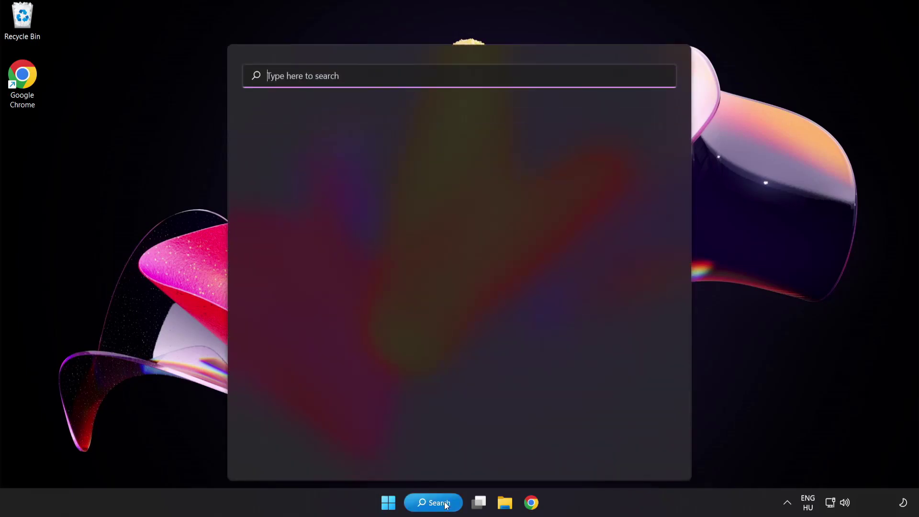
text(update)
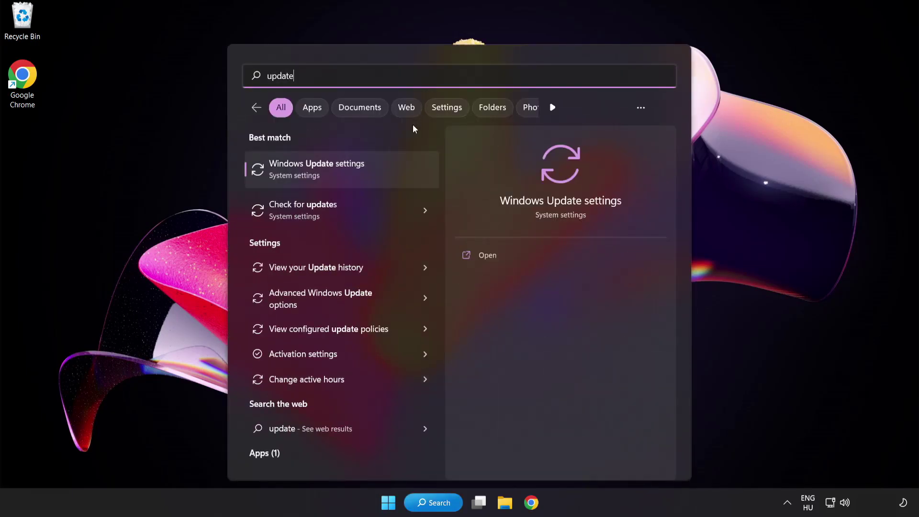
Open Windows Update, check for updates until it reports up to date, then close Settings
click(351, 176)
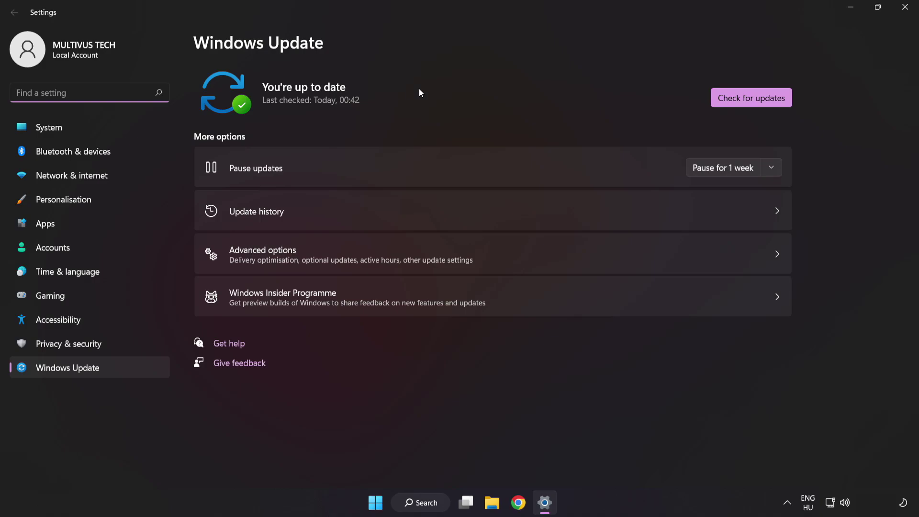
click(748, 103)
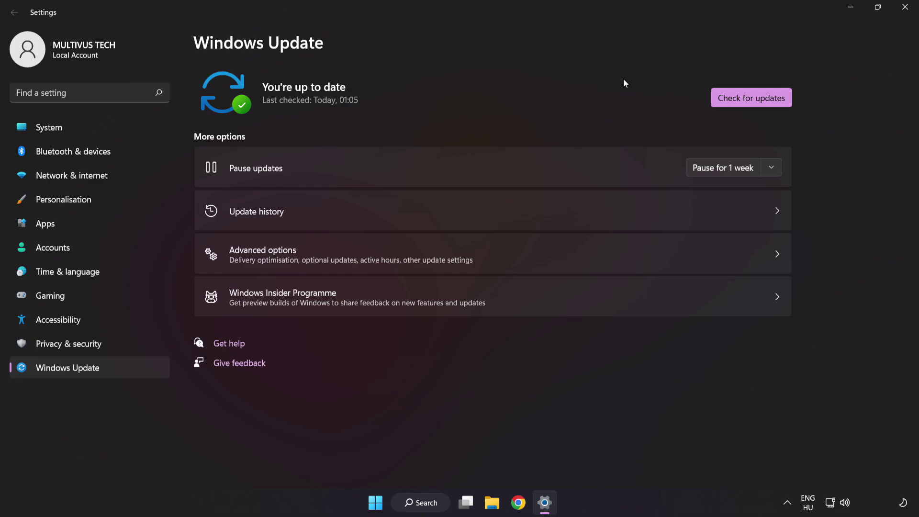
click(904, 9)
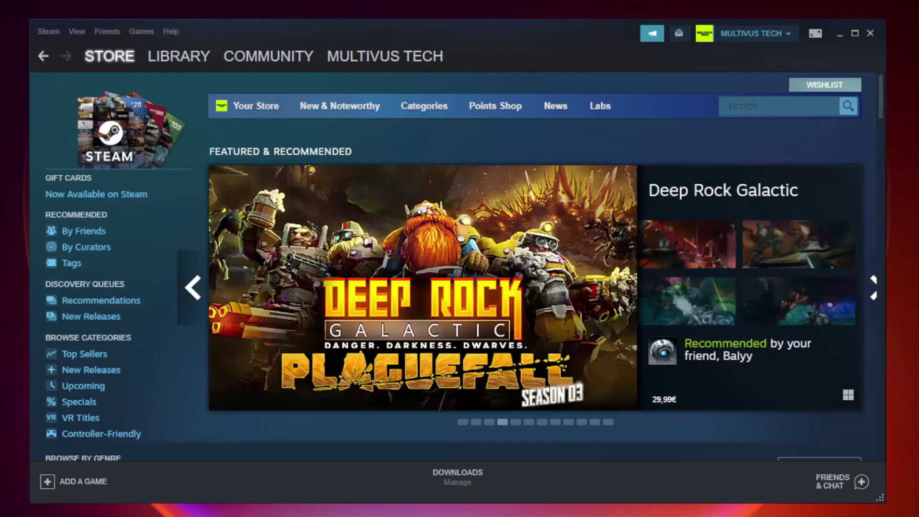
Switch Steam to the Library and bring up the menu for 'YOUR NOT WORKING GAME'
mouse_move(151, 60)
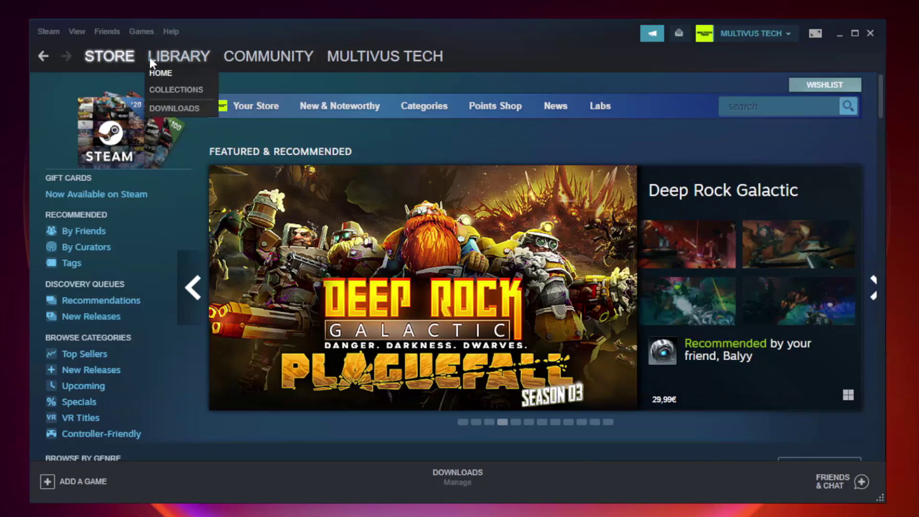
click(186, 61)
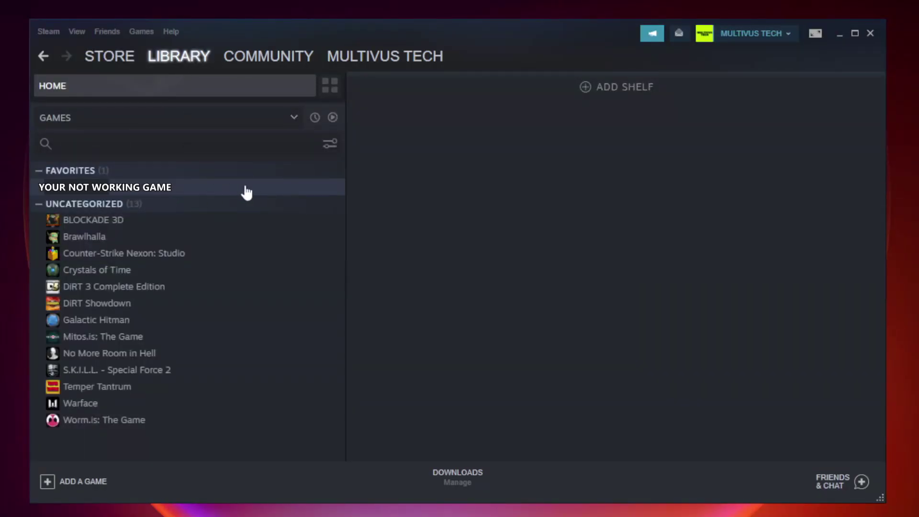
right_click(199, 190)
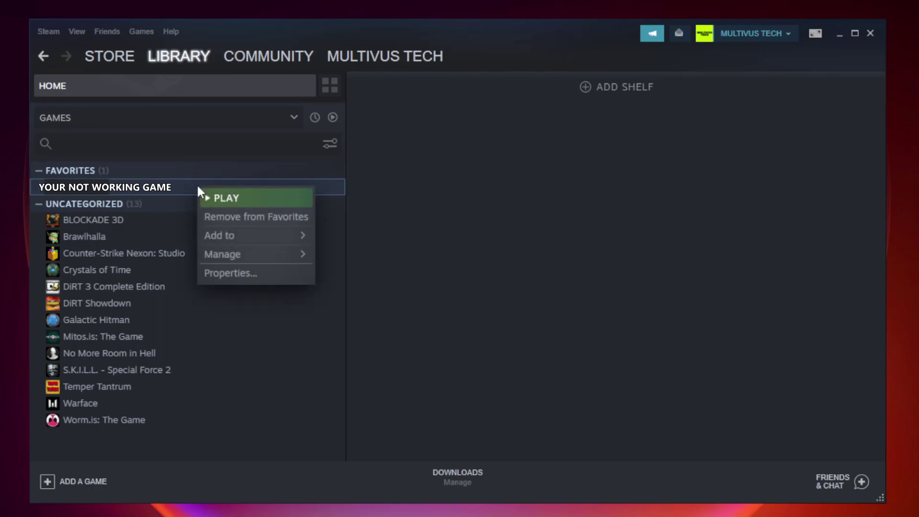
Verify Unturned's game file integrity from Properties > Local Files, validating all 9192 files
click(253, 273)
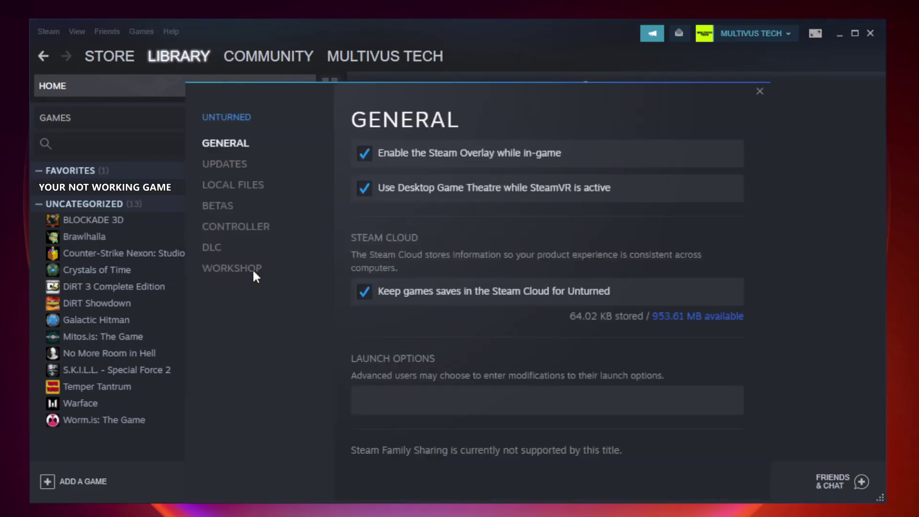
click(245, 192)
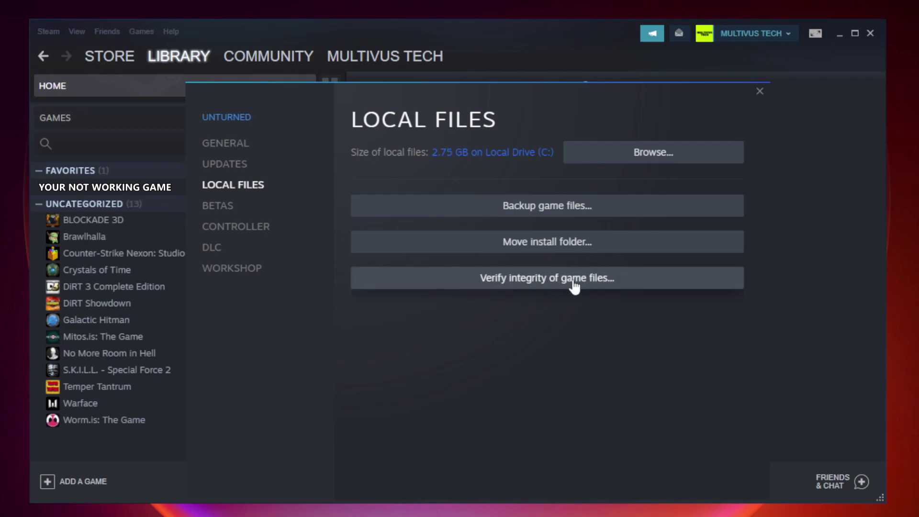
click(556, 287)
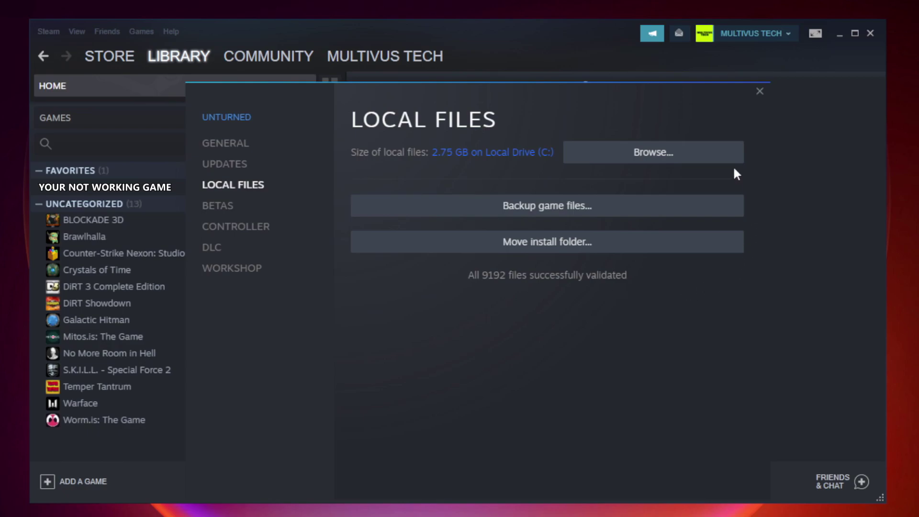
Browse the game's local files and open Properties of the 'YOUR NOT WORKING GAME' shortcut
click(657, 165)
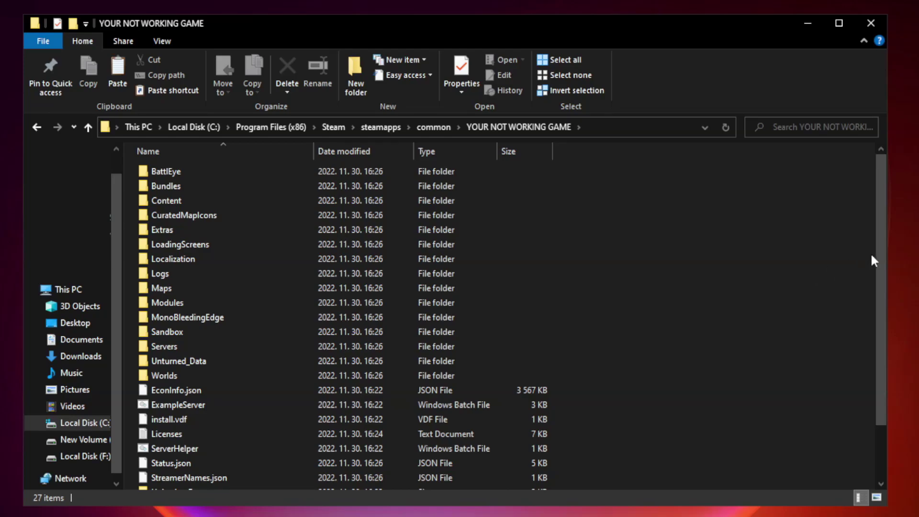
drag(882, 251, 882, 330)
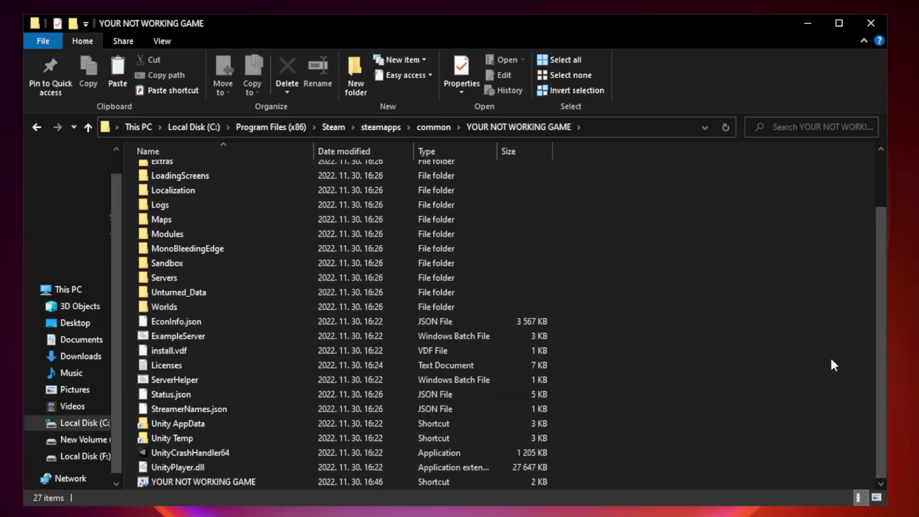
click(364, 480)
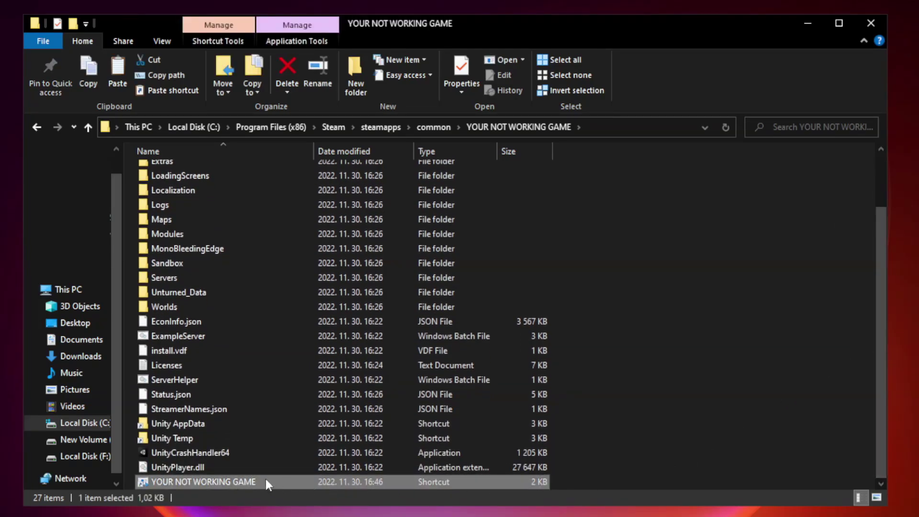
right_click(312, 479)
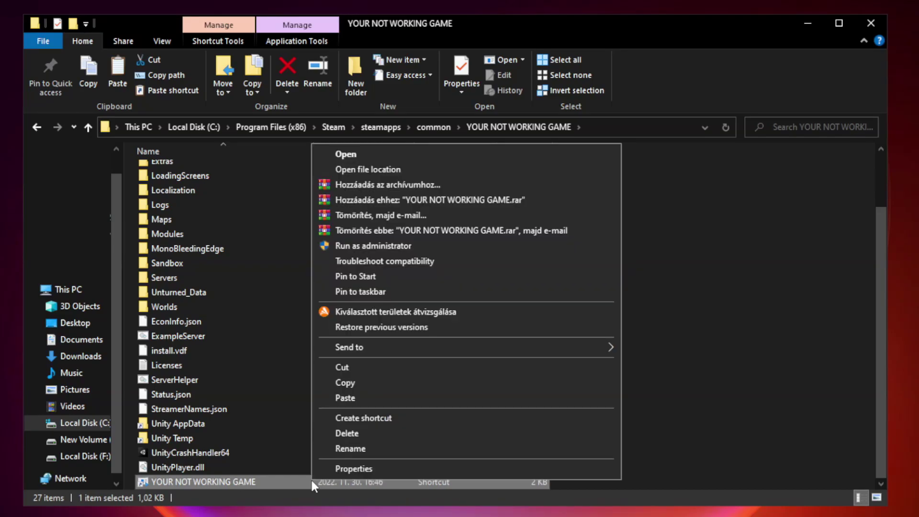
click(463, 469)
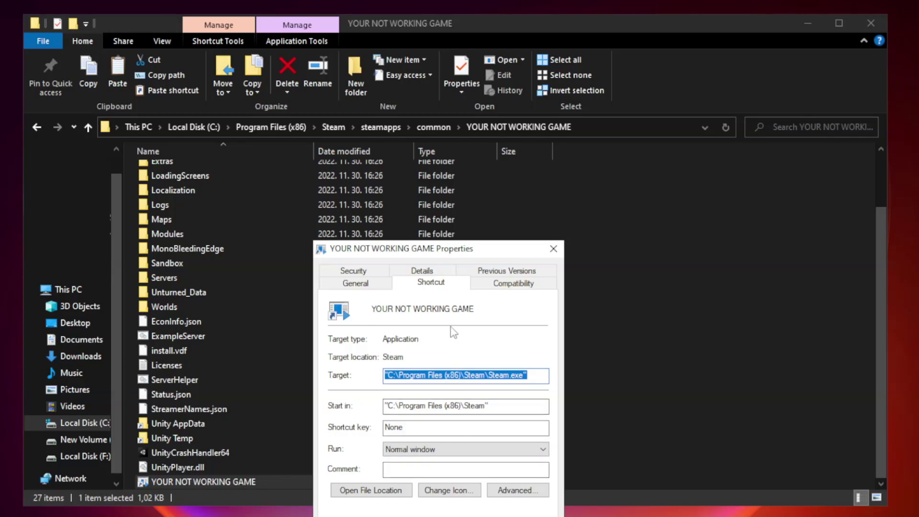
drag(458, 254, 456, 105)
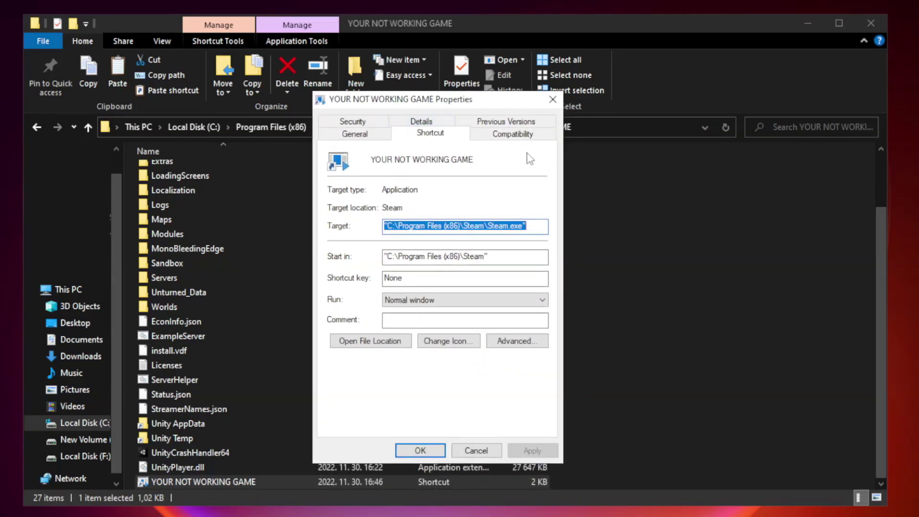
Set the shortcut to Windows 8 compatibility mode, run as administrator, fullscreen optimizations disabled, and apply
click(511, 136)
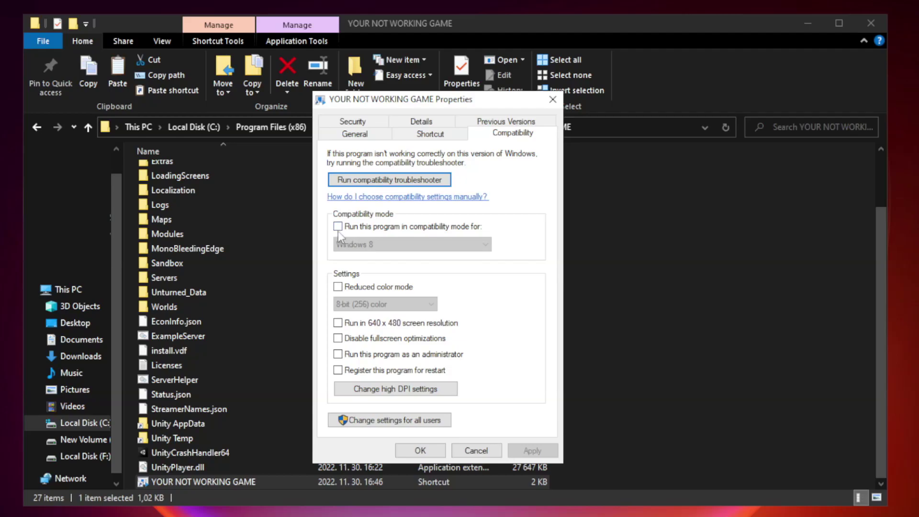
click(366, 229)
click(411, 245)
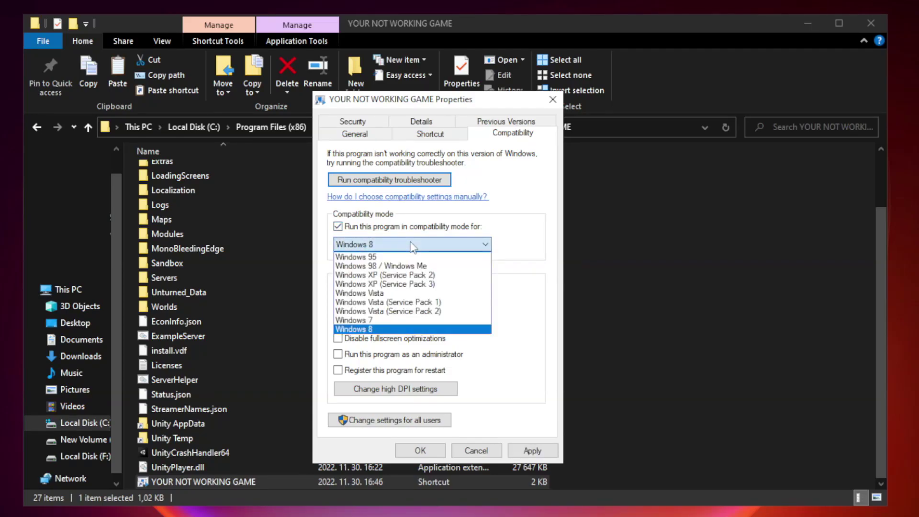
click(389, 330)
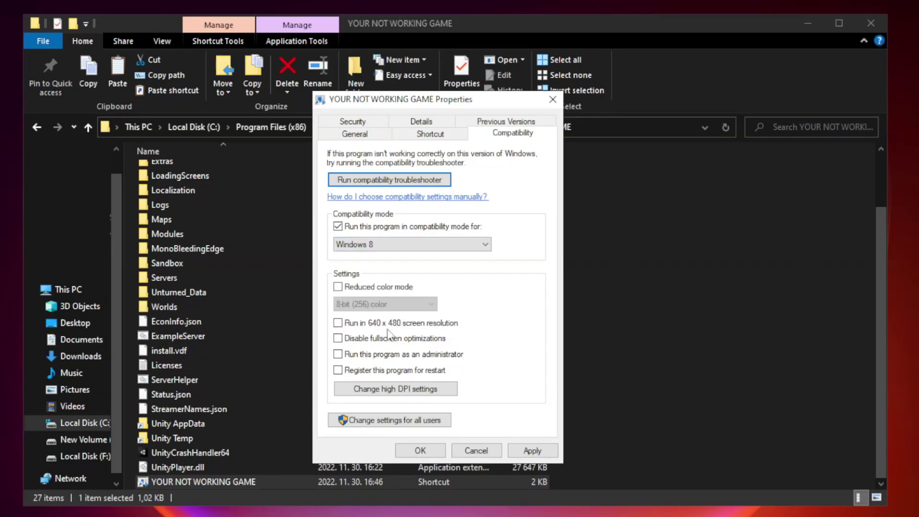
click(360, 341)
click(363, 360)
click(532, 448)
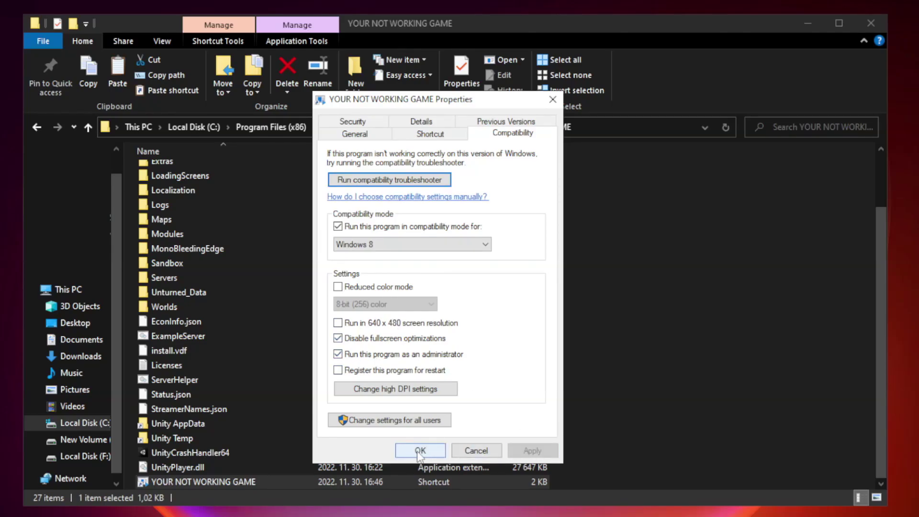
click(420, 451)
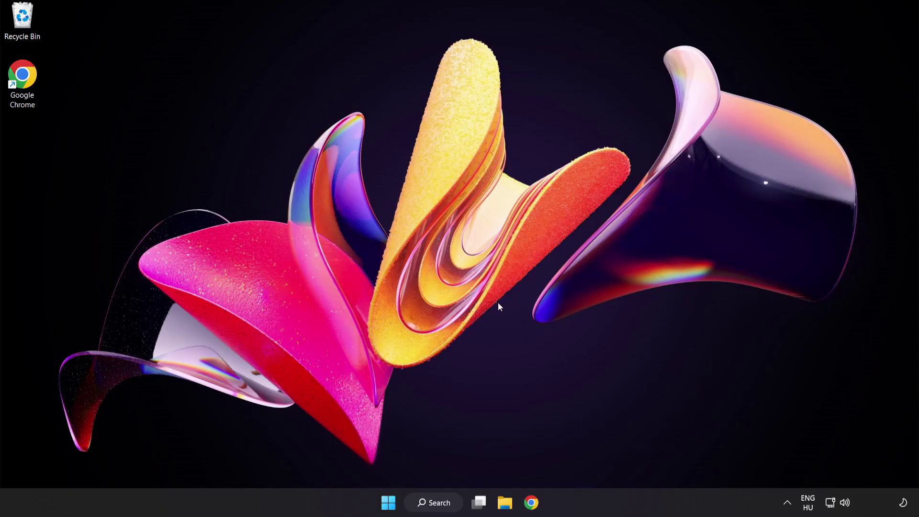
Launch Task Manager from the Start button's Win+X menu
right_click(391, 506)
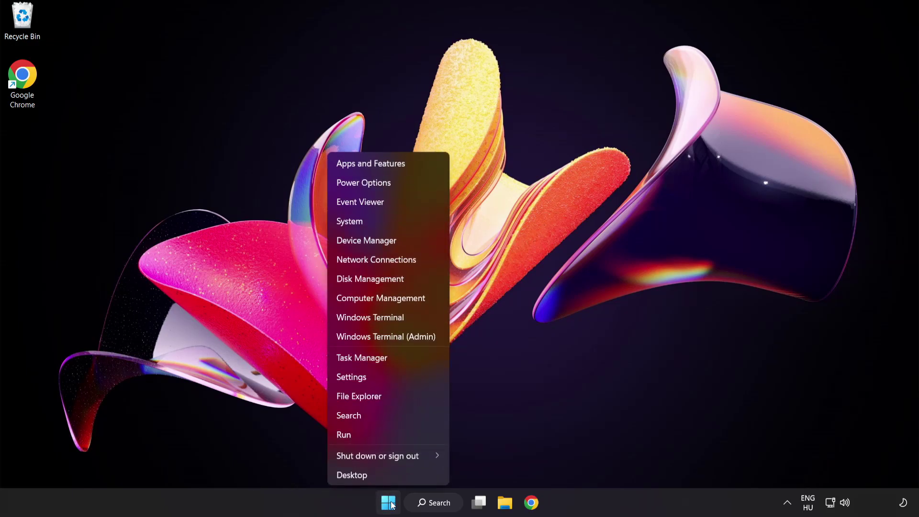
click(397, 359)
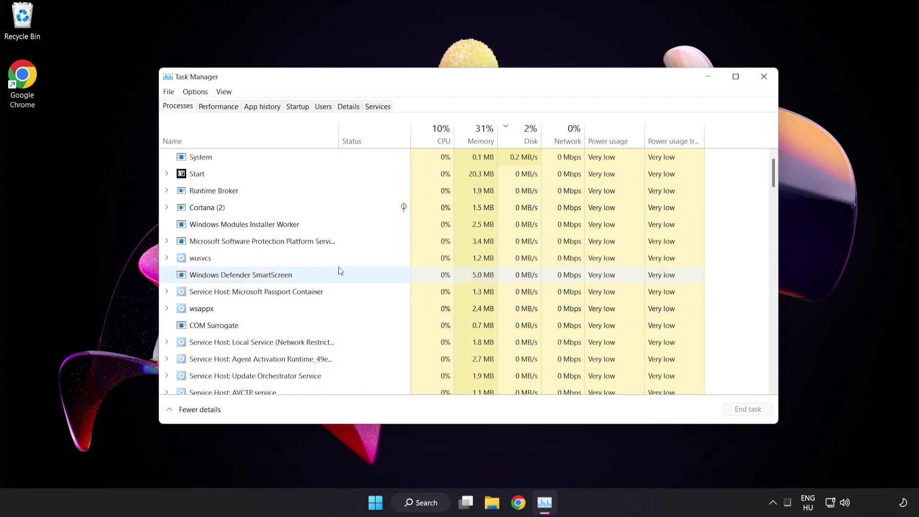
Disable Cortana, Phone Link, Terminal and Windows Security notification icon as startup apps
click(298, 106)
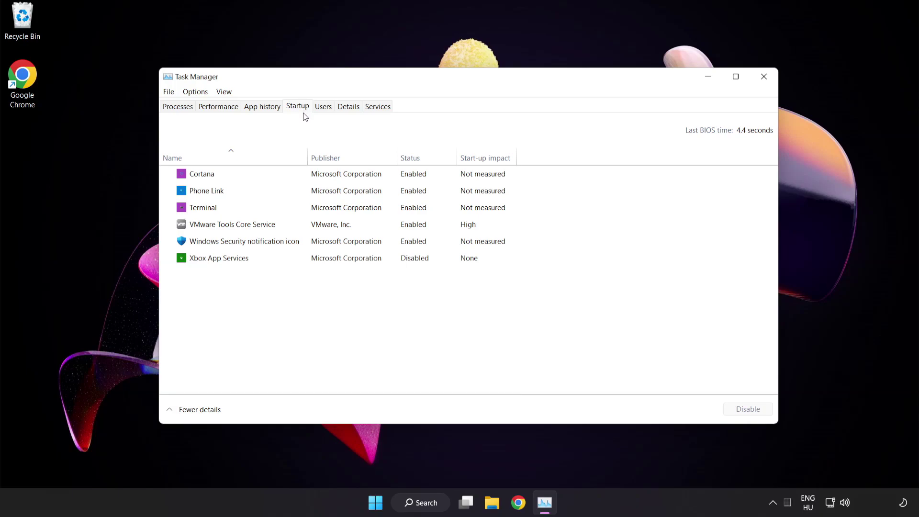
click(304, 180)
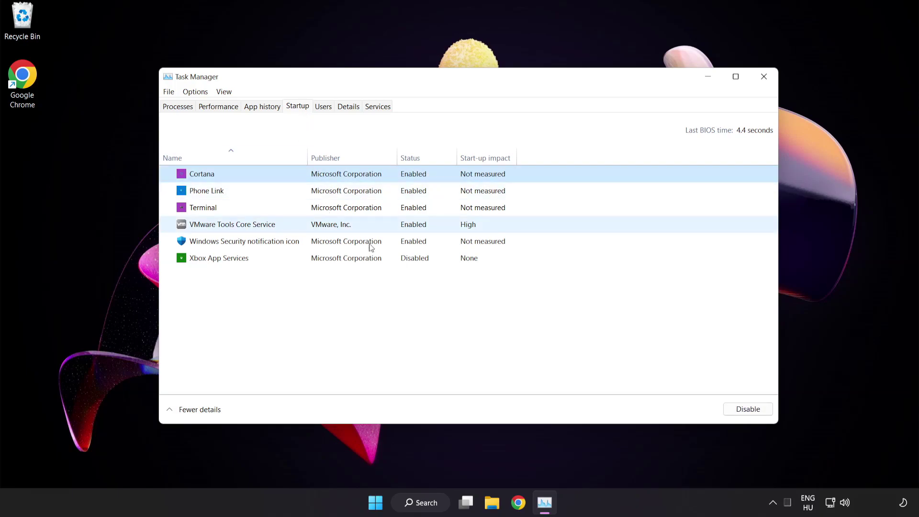
click(749, 410)
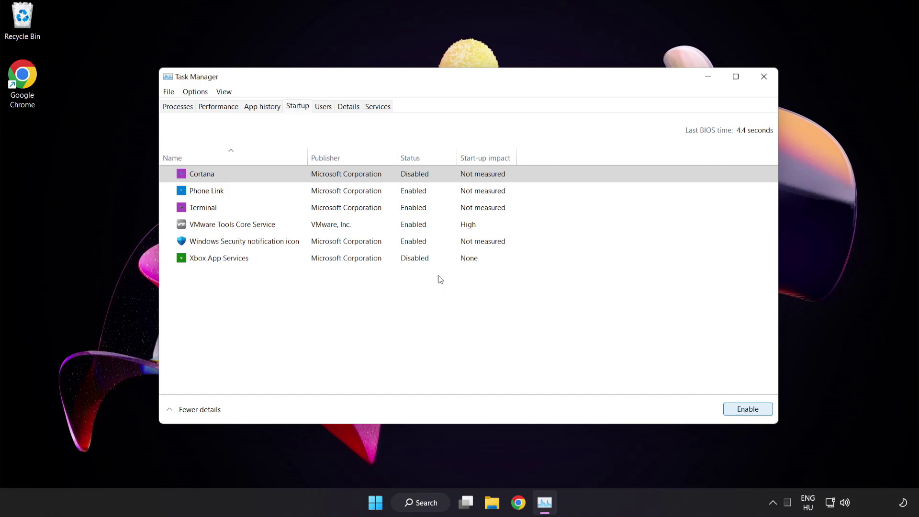
click(284, 189)
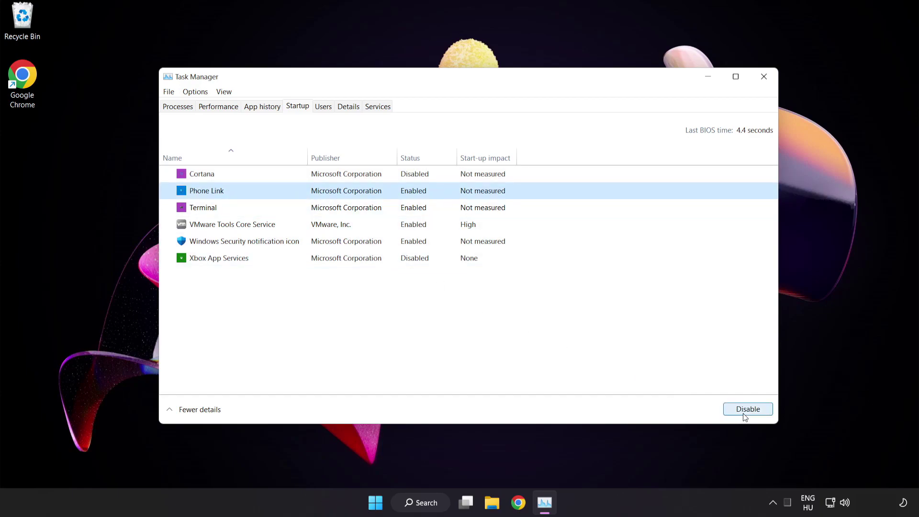
click(745, 415)
click(291, 208)
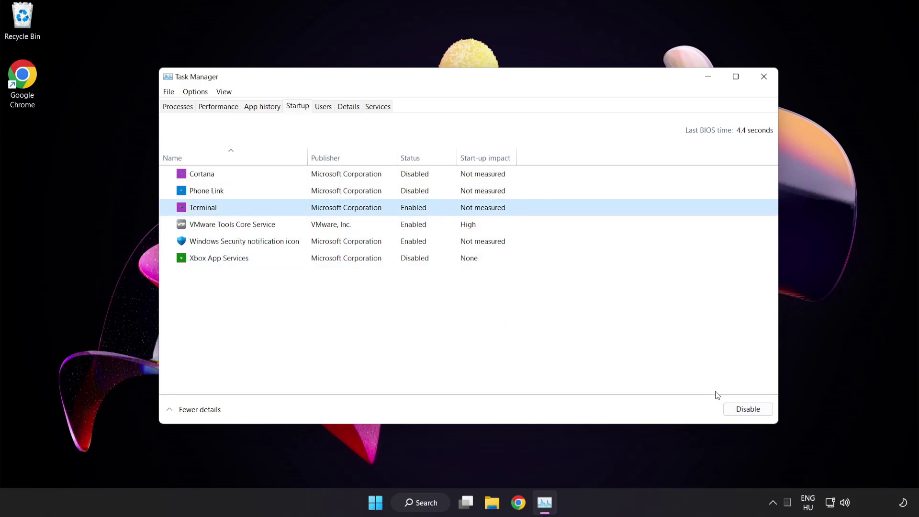
click(746, 409)
click(309, 241)
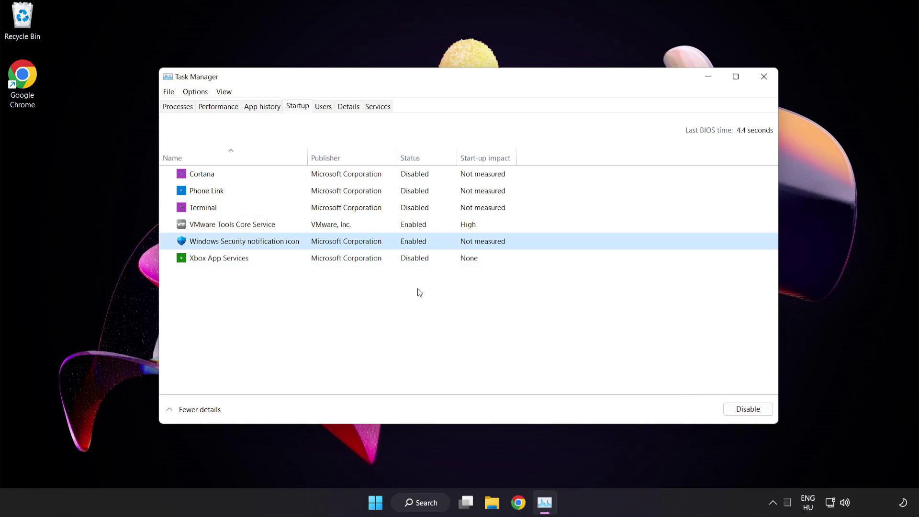
click(741, 411)
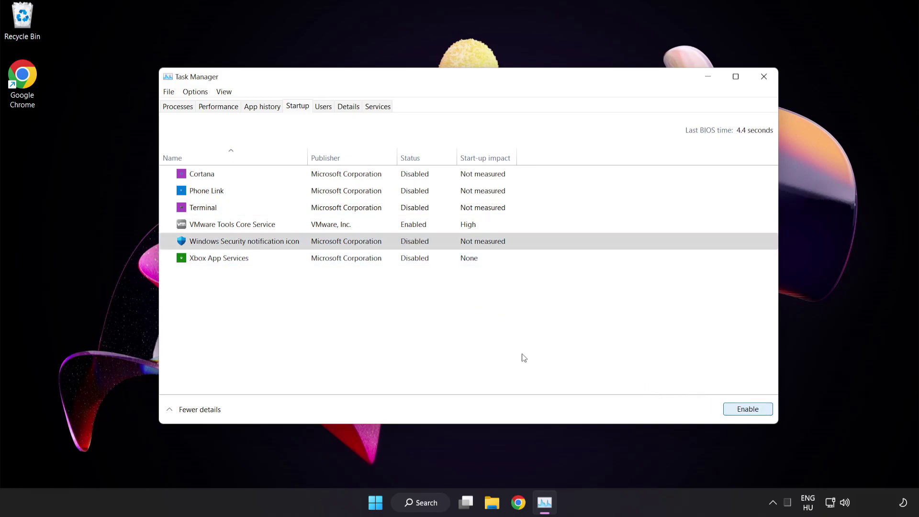
Close Task Manager and launch Command Prompt as administrator from search
click(764, 78)
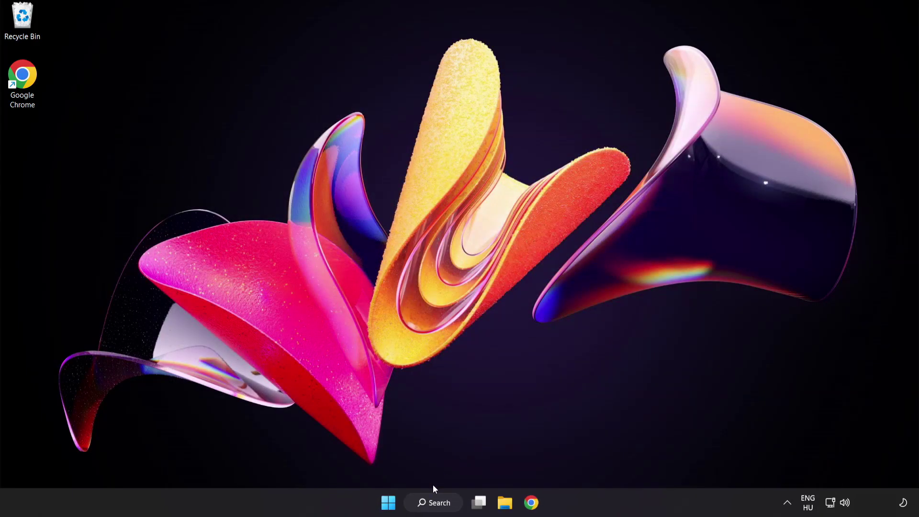
click(436, 505)
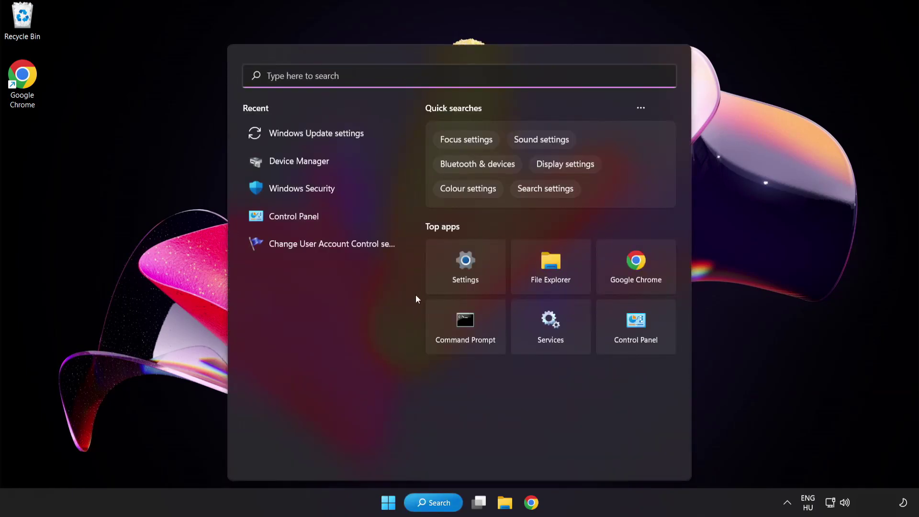
text(cmd)
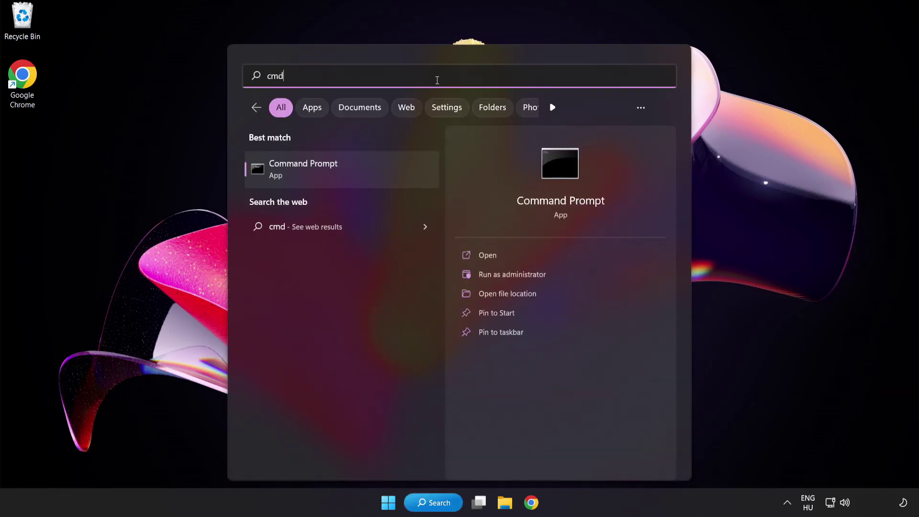
right_click(345, 177)
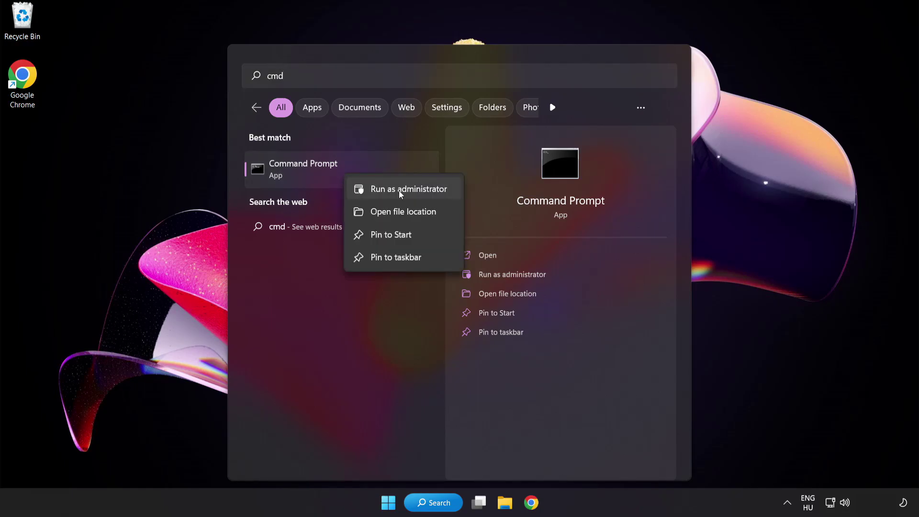
click(387, 189)
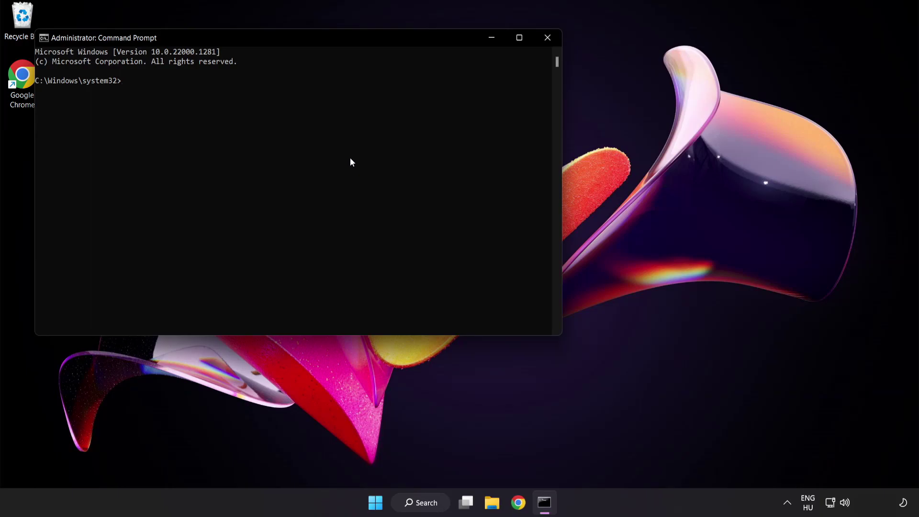
Run sfc /scannow in the administrator Command Prompt
drag(263, 41, 400, 92)
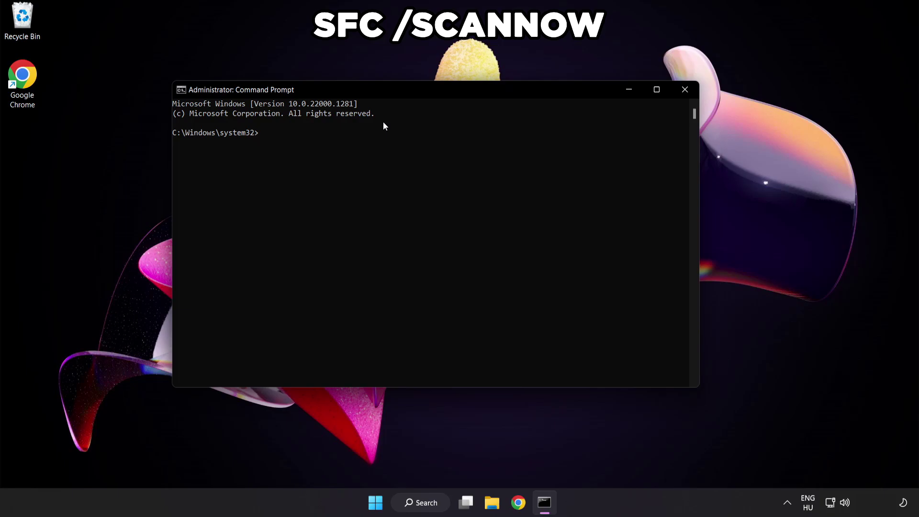
text(sfc /scannow)
key(Return)
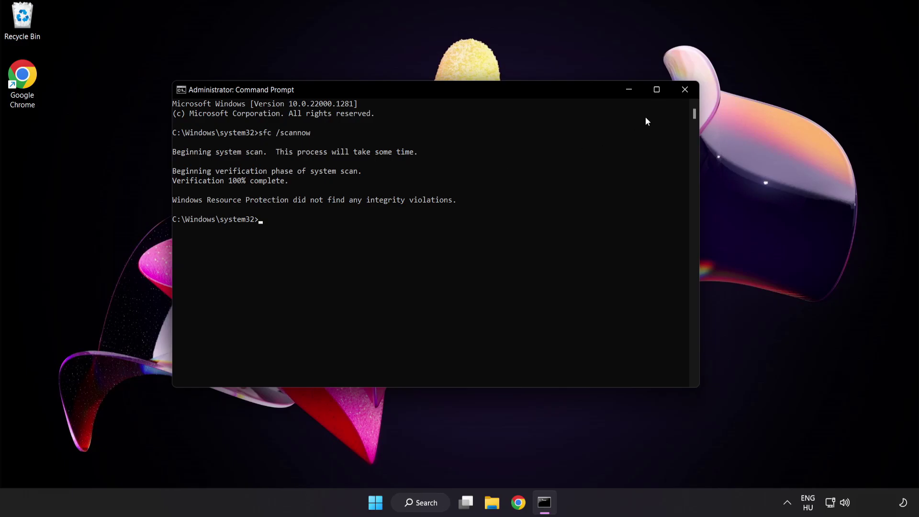
Close Command Prompt and bring up the Start menu's power options
click(684, 91)
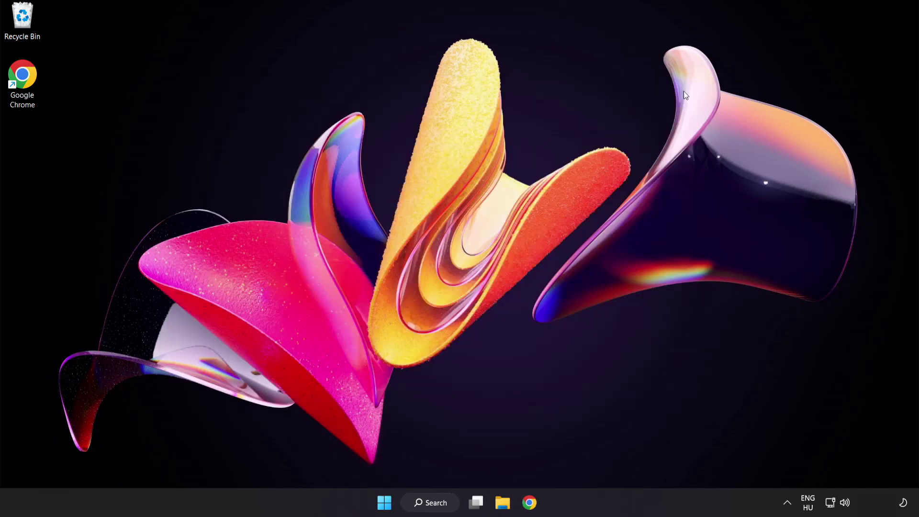
click(388, 503)
click(609, 462)
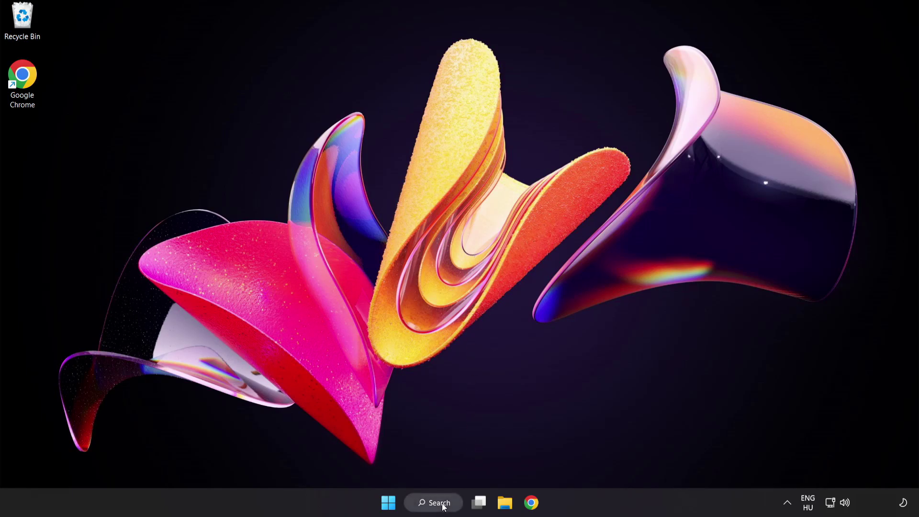
Open Windows Security and go to Virus & threat protection settings, down to Exclusions
click(443, 506)
text(se)
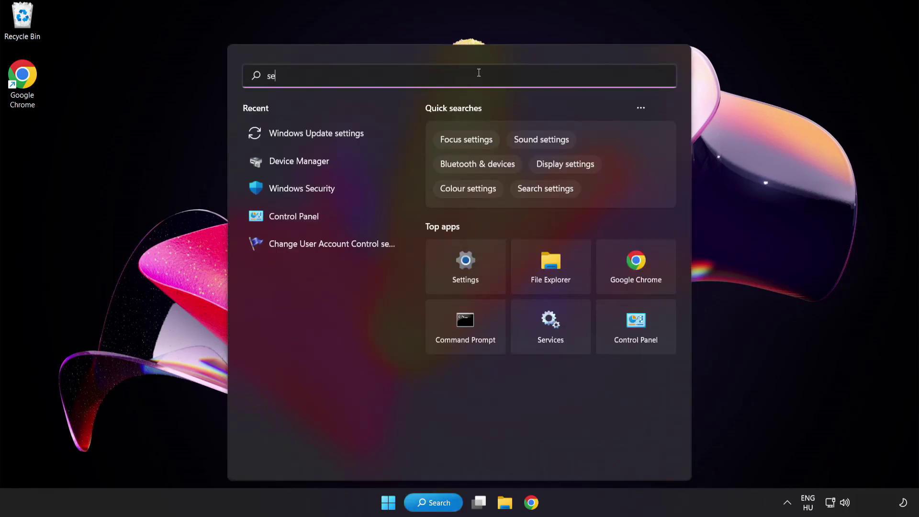
text(curity)
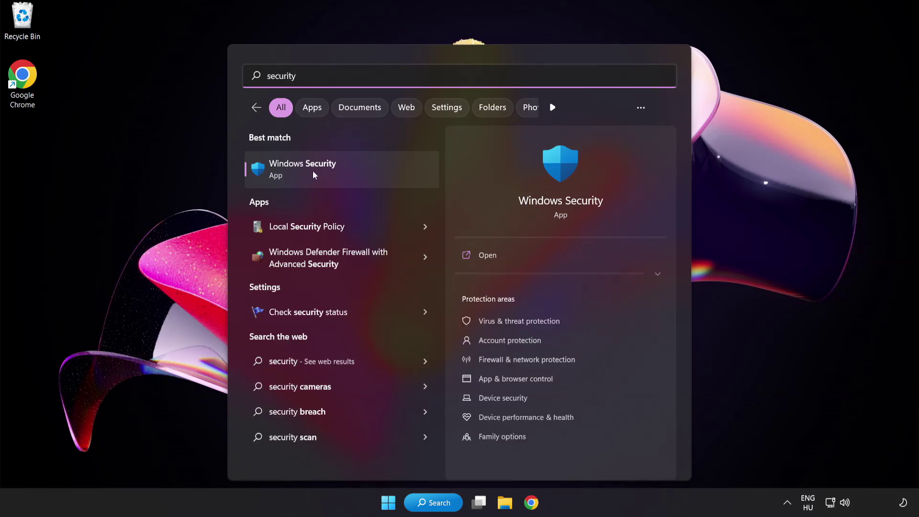
click(348, 170)
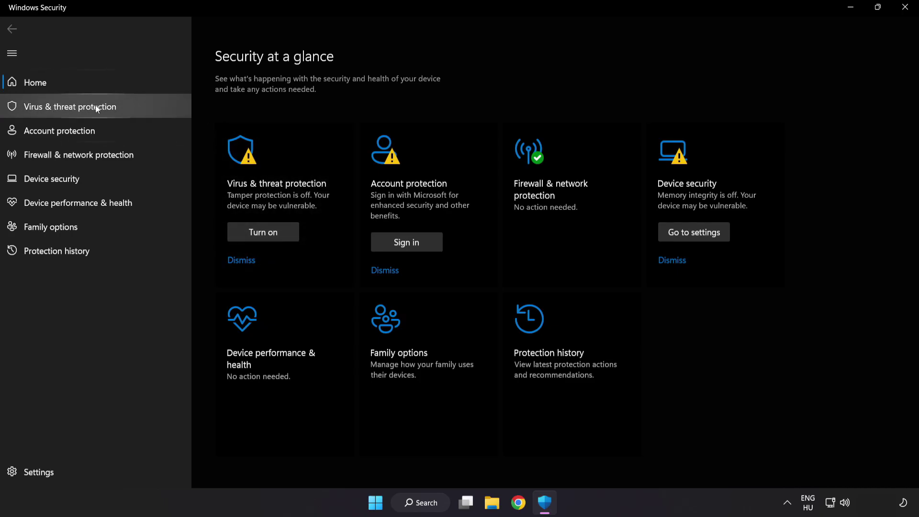
click(141, 109)
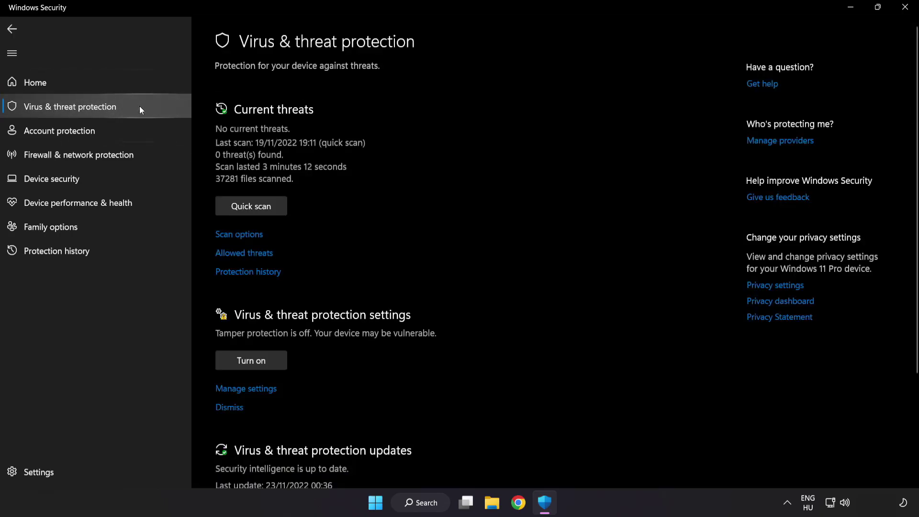
scroll(581, 142, down, 3)
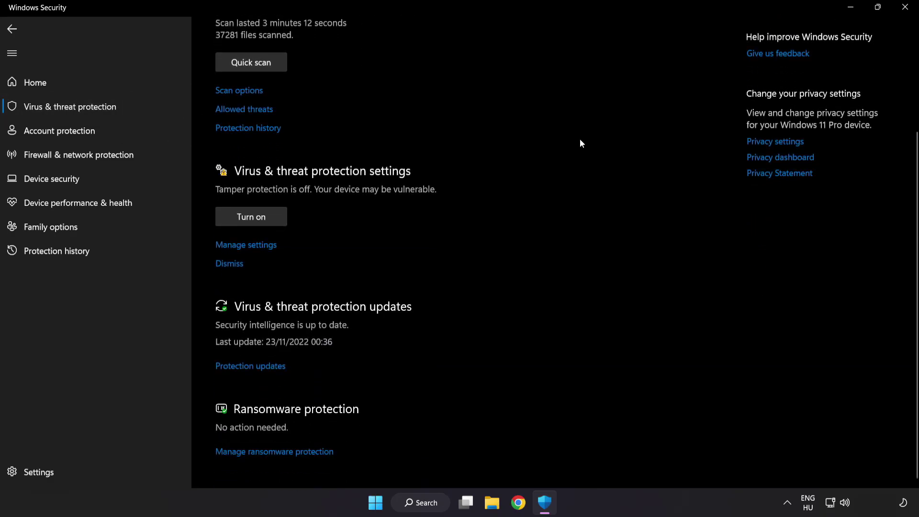
click(252, 246)
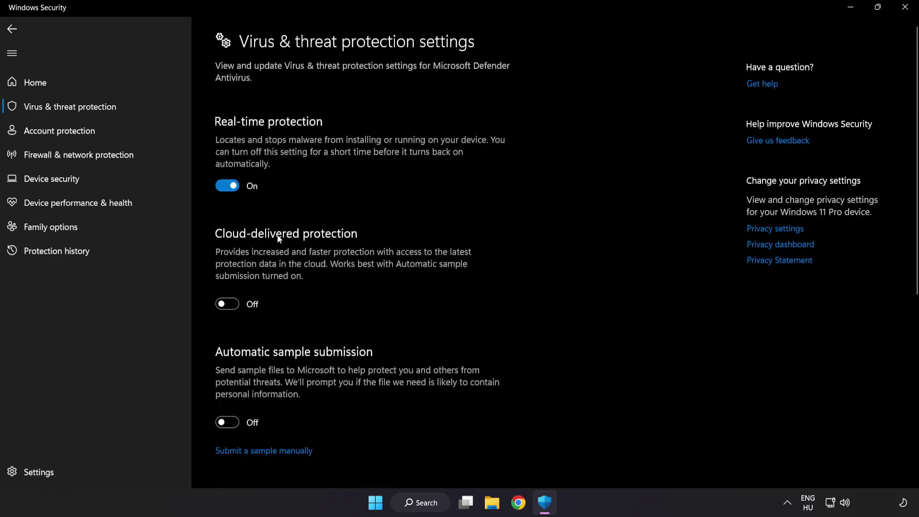
scroll(532, 248, down, 6)
scroll(535, 253, down, 1)
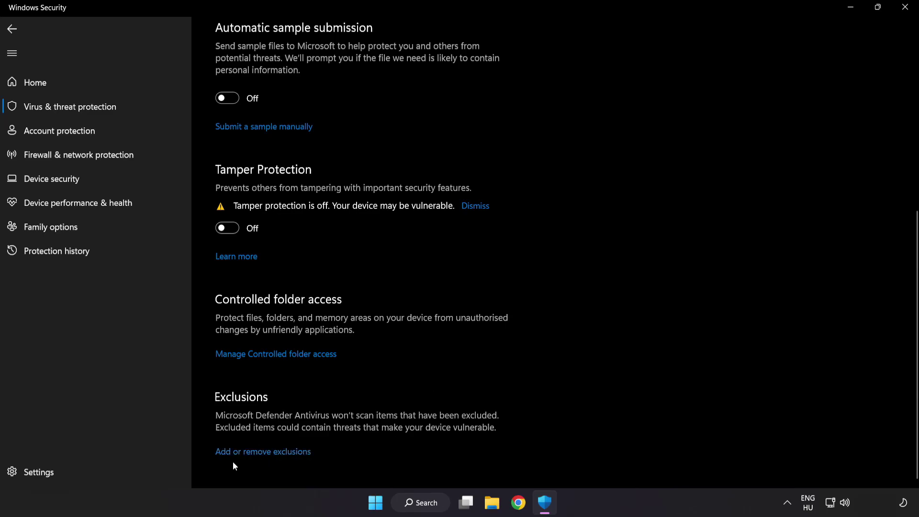
Open Exclusions and start adding a File exclusion
click(268, 453)
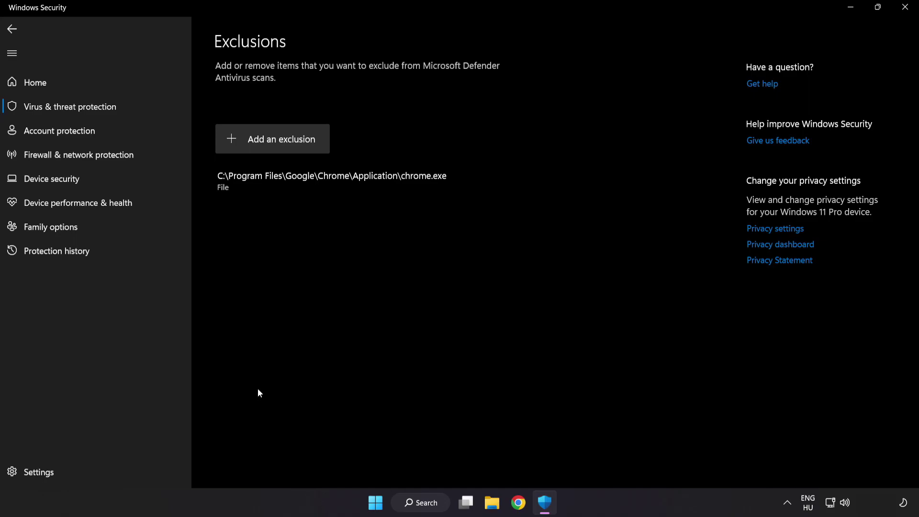
click(274, 145)
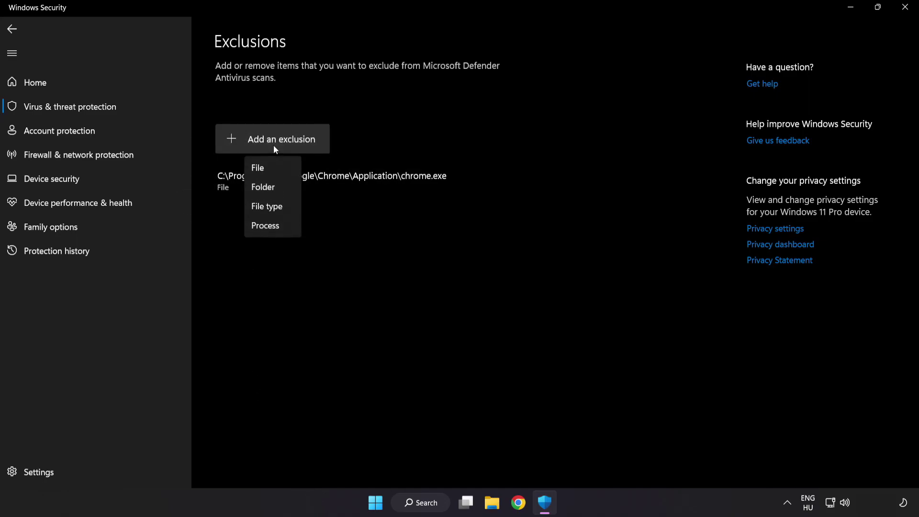
click(267, 171)
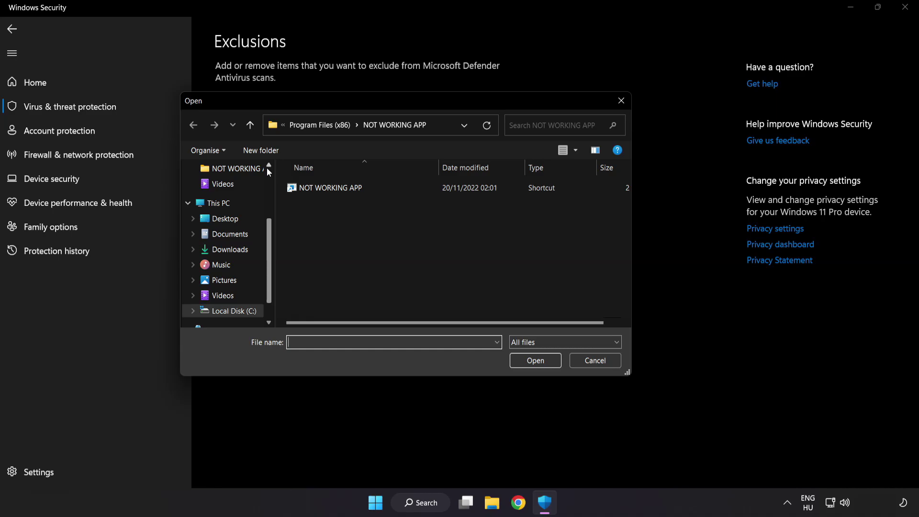
Choose the NOT WORKING APP shortcut in C:\Program Files (x86)\NOT WORKING APP as the excluded file
click(295, 128)
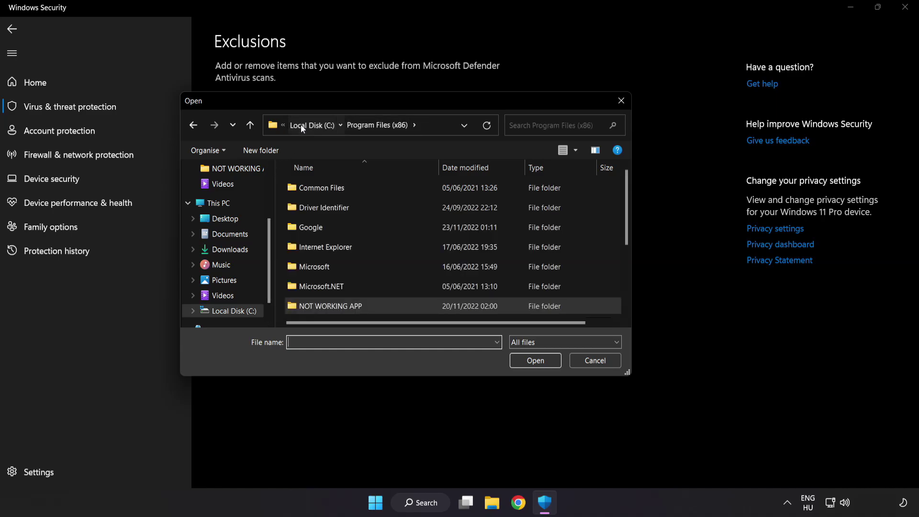
click(301, 124)
click(304, 126)
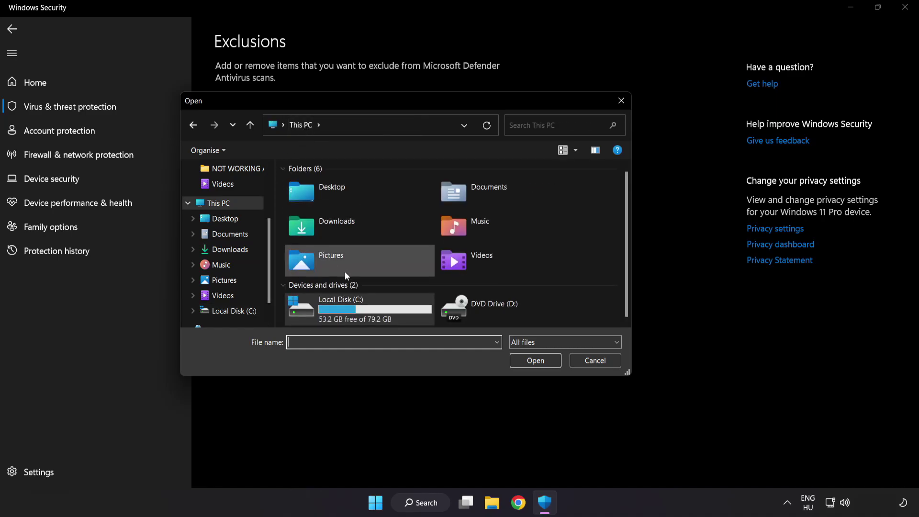
double_click(343, 313)
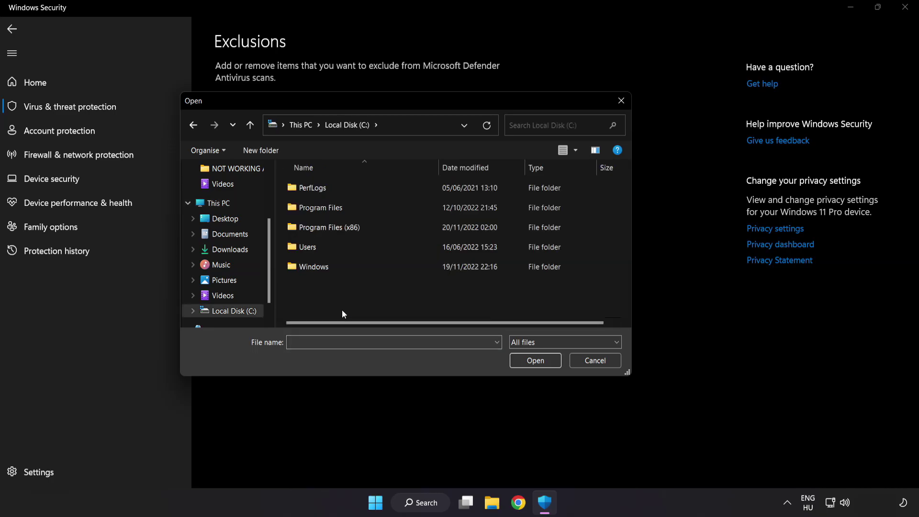
double_click(353, 223)
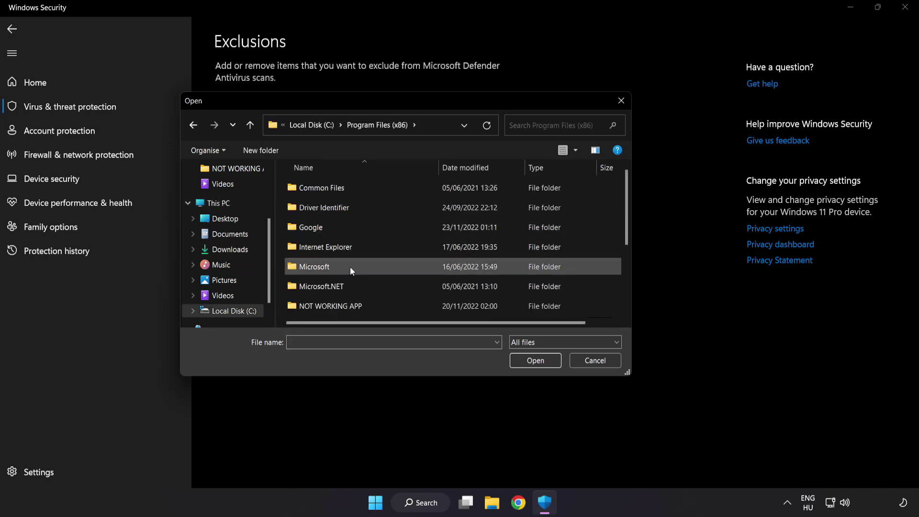
scroll(340, 307, down, 1)
click(330, 250)
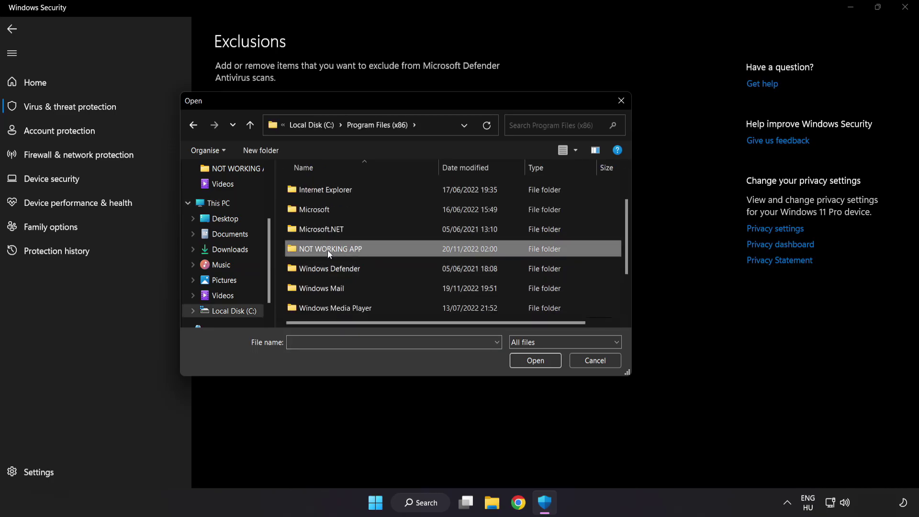
double_click(365, 249)
click(358, 192)
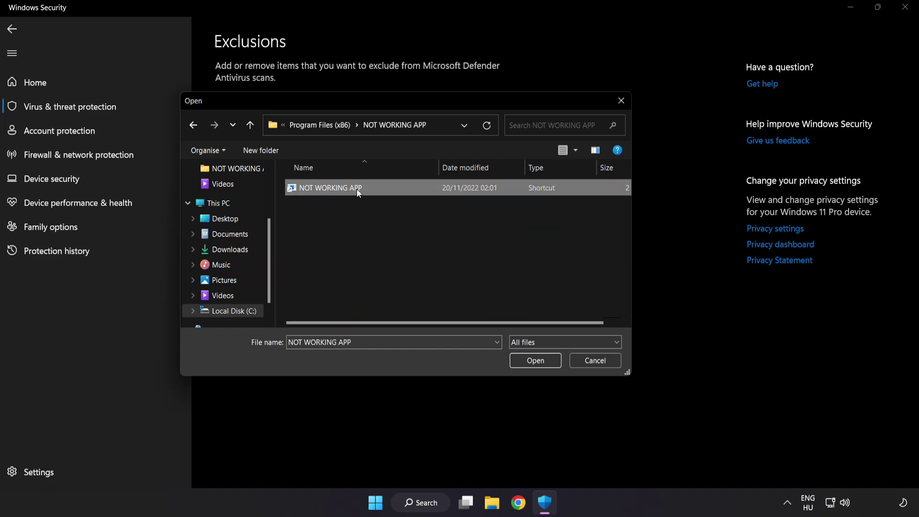
click(537, 364)
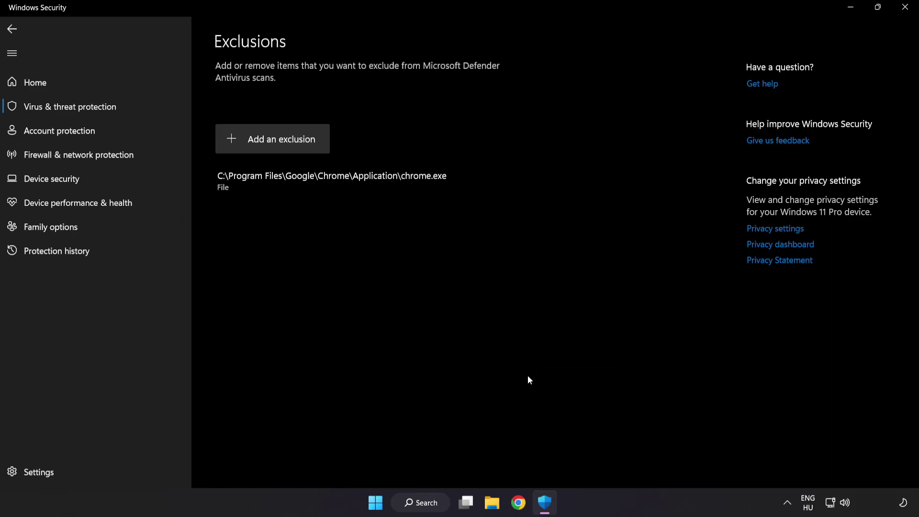
Close Windows Security and bring up the Start menu power options to restart
click(903, 15)
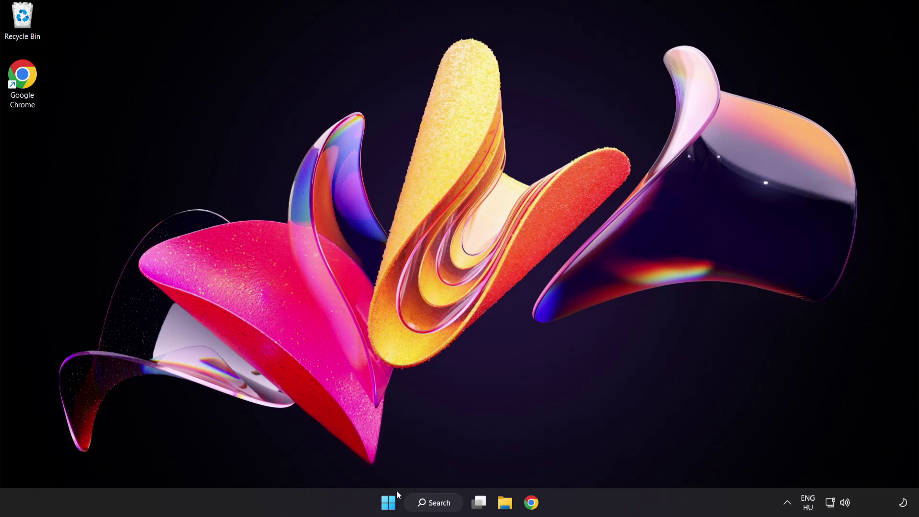
click(389, 501)
click(609, 461)
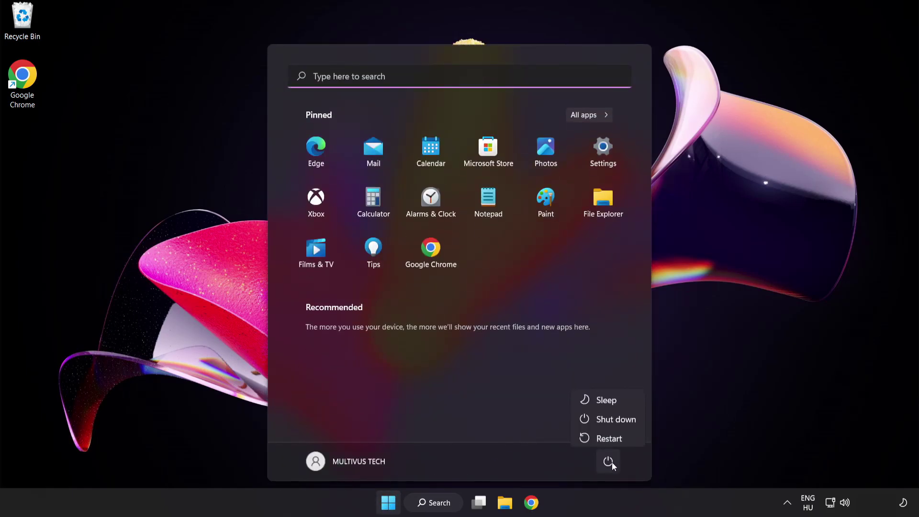